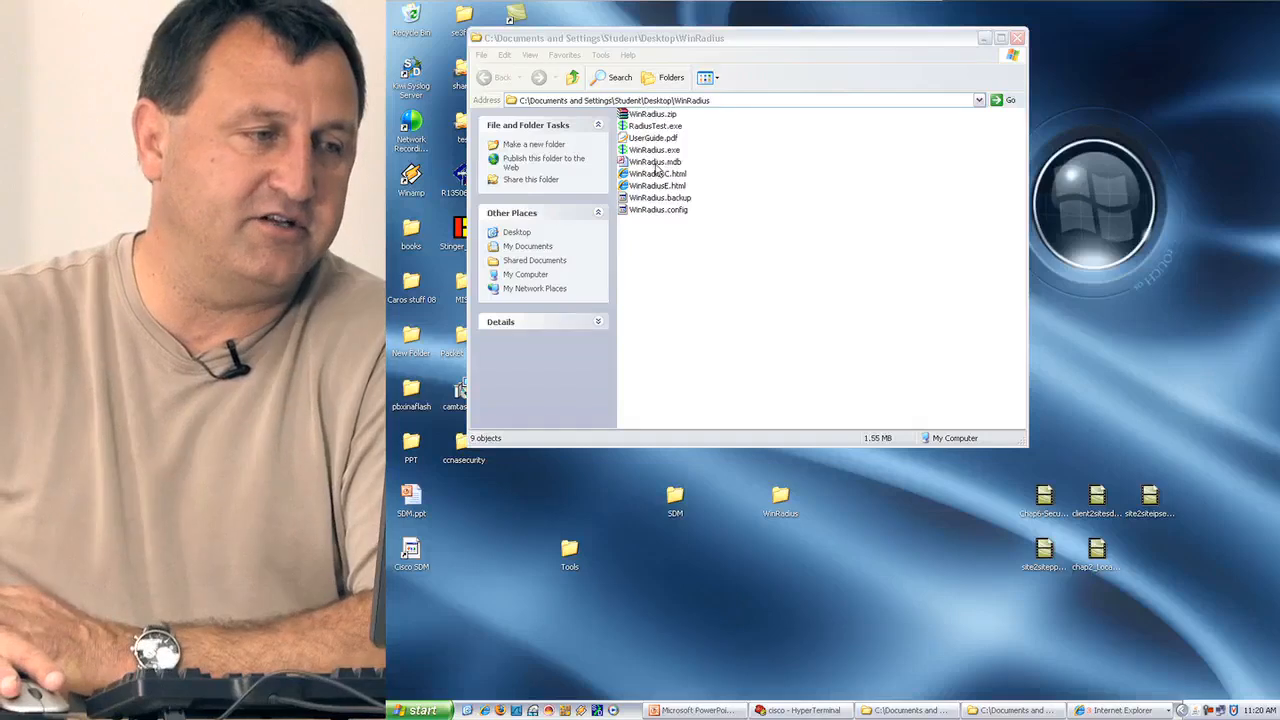
Open WinRadius.mdb in Access, choose to block unsafe expressions, acknowledge the restart notice, then close Access.
click(656, 163)
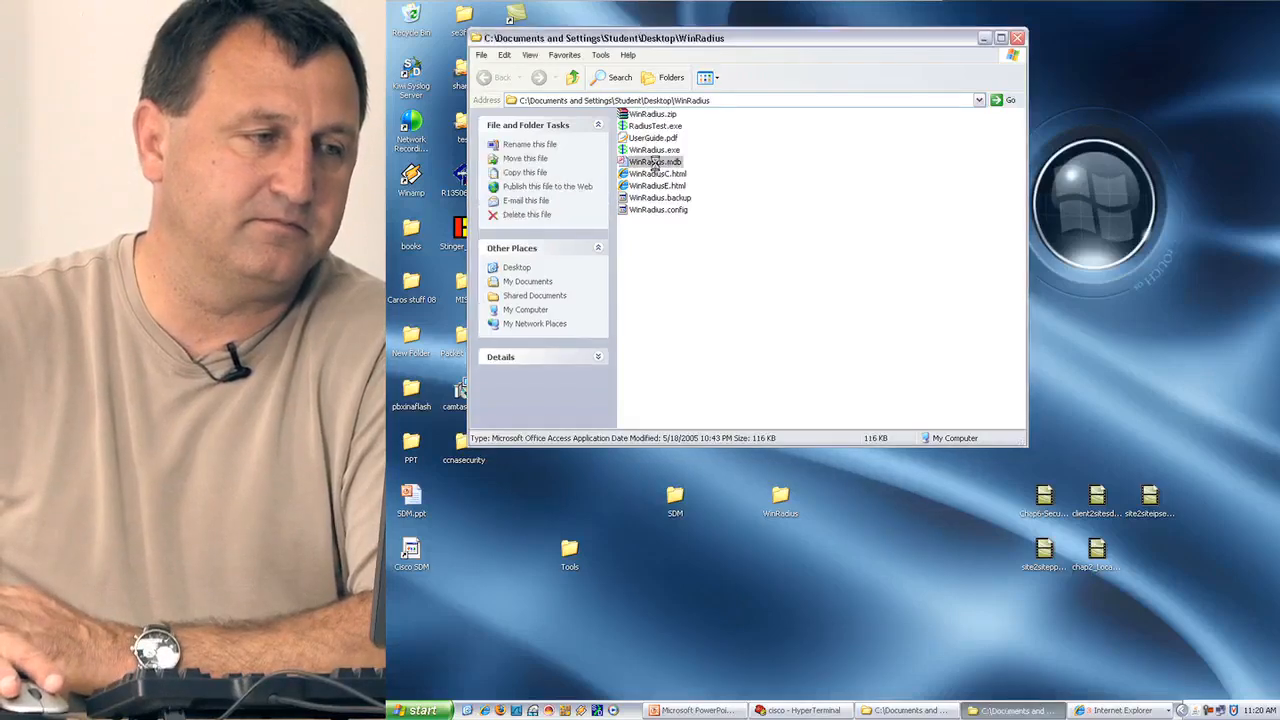
double_click(656, 163)
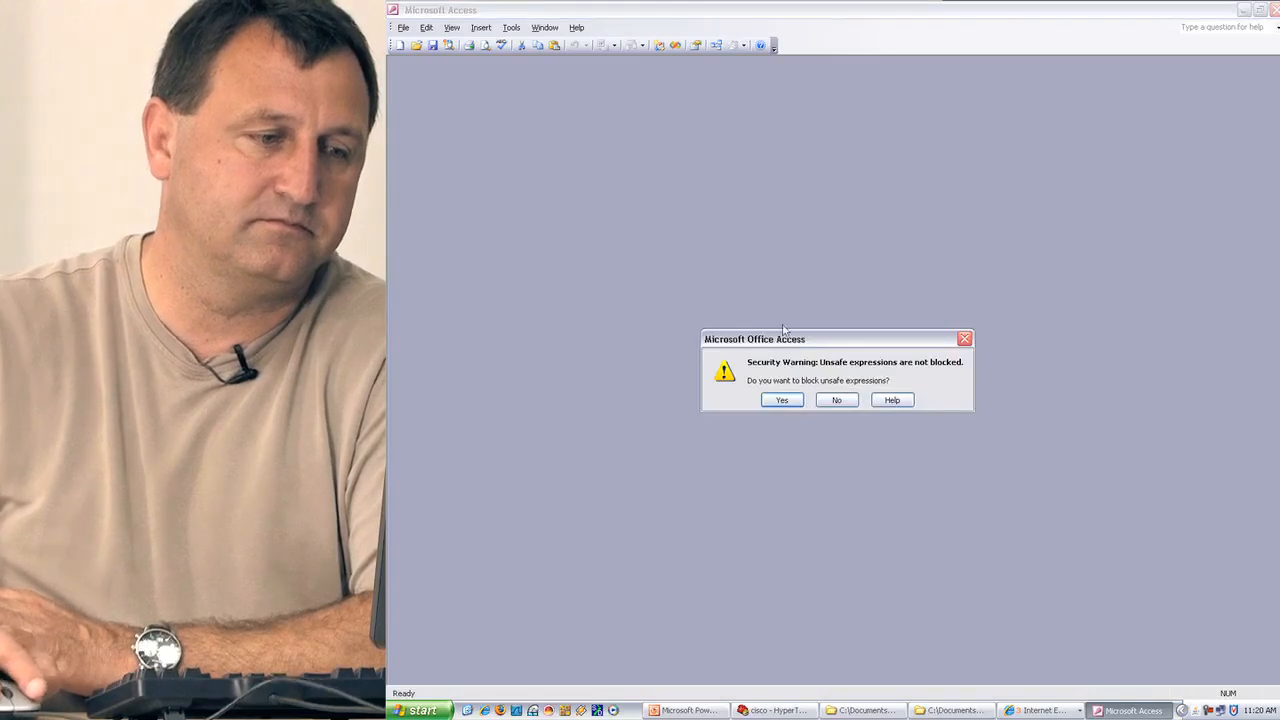
click(786, 402)
click(837, 400)
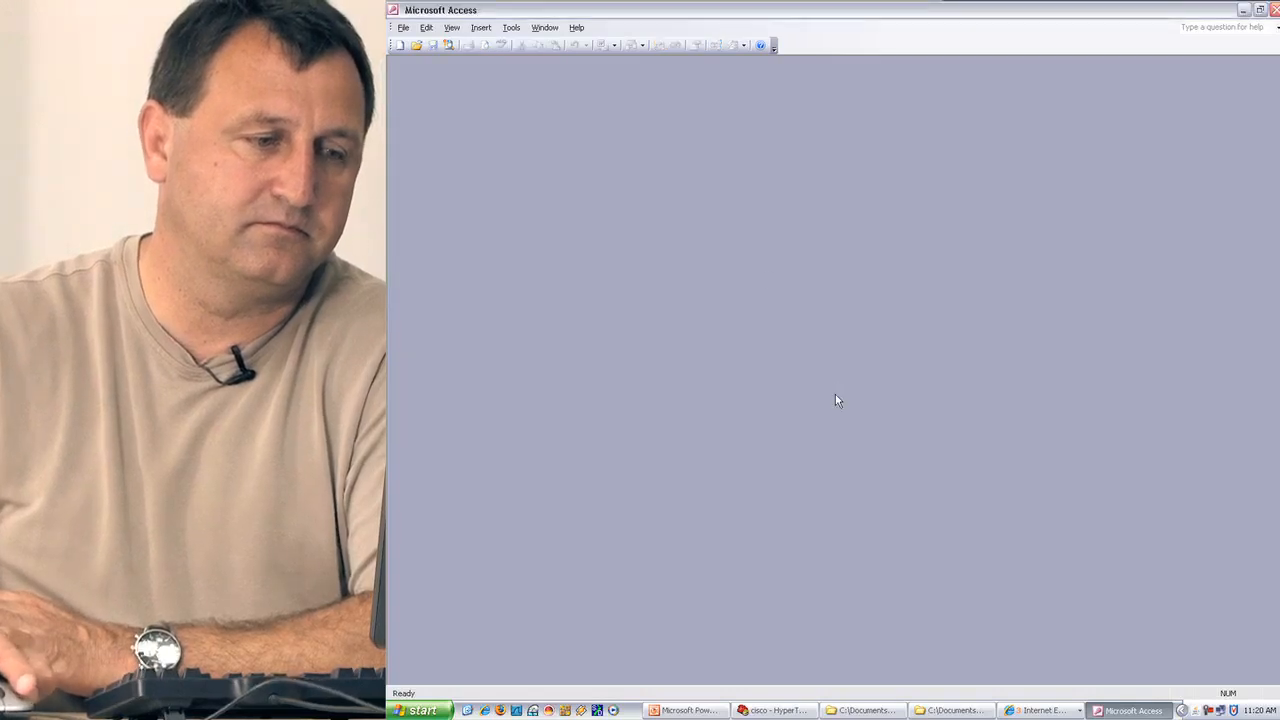
click(1274, 10)
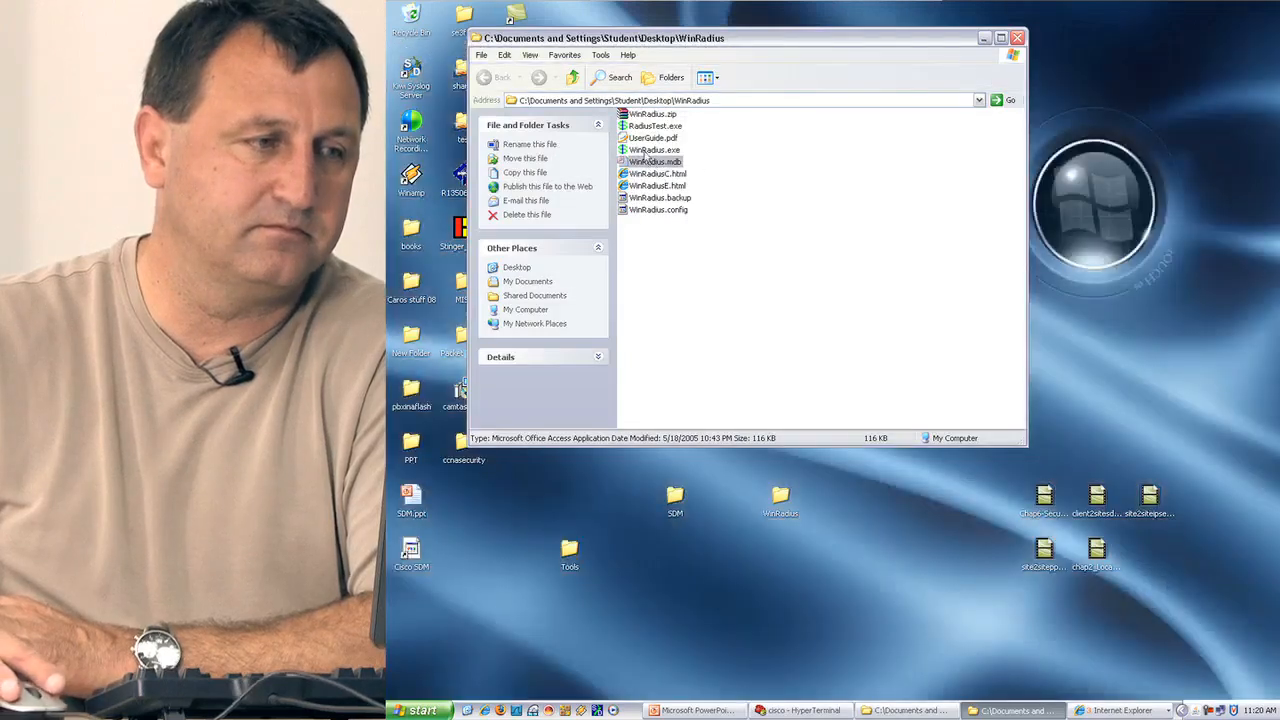
Launch WinRadius, auto-configure its ODBC database link via Settings > Database, then restart WinRadius.
double_click(650, 150)
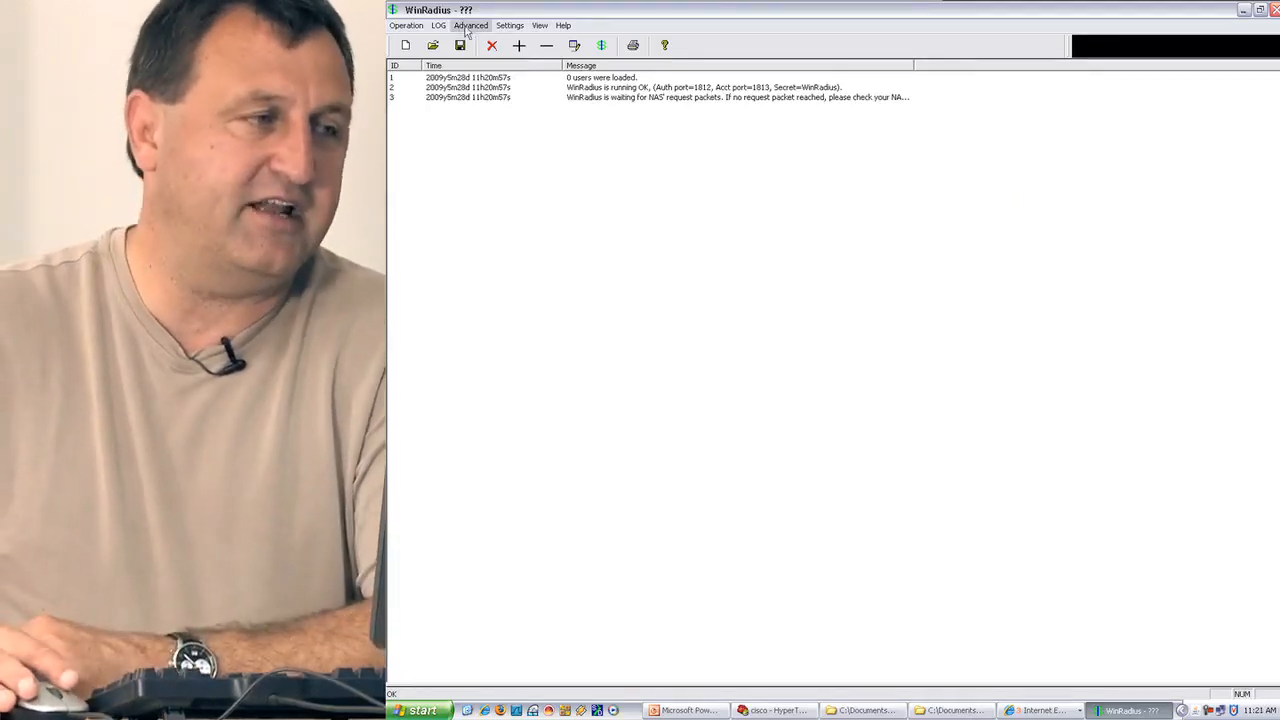
click(507, 26)
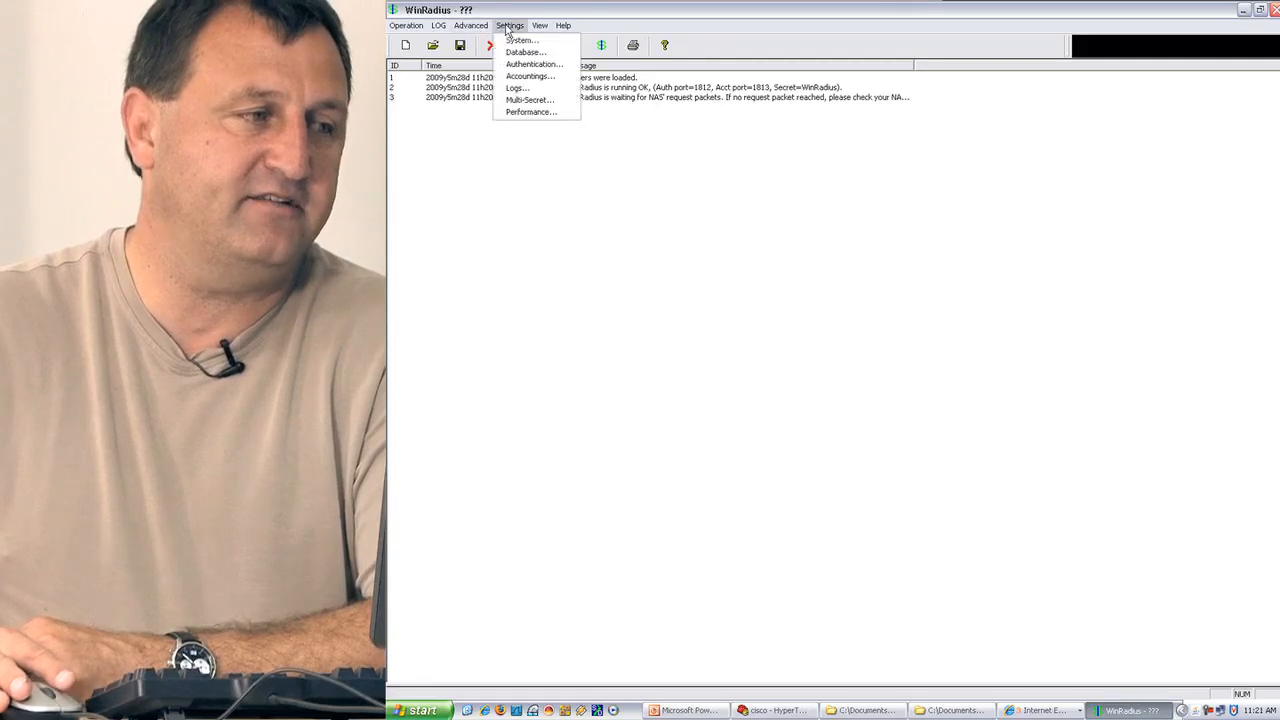
click(522, 52)
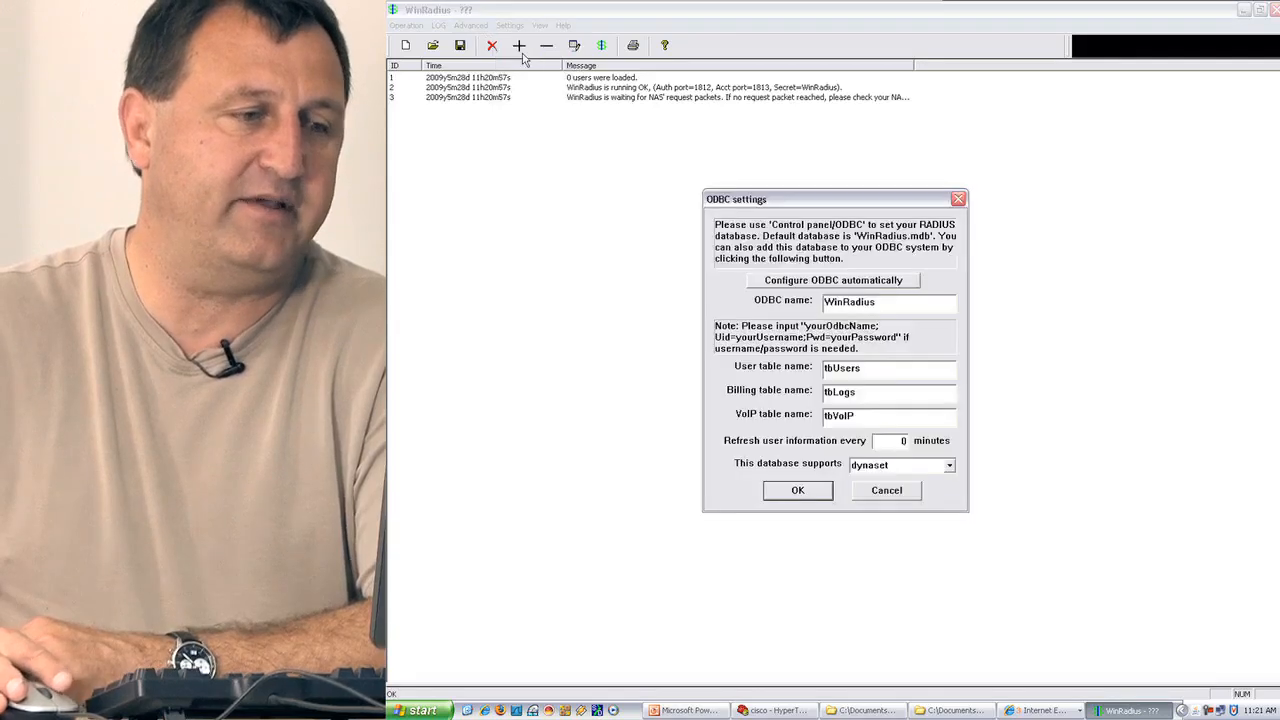
click(846, 285)
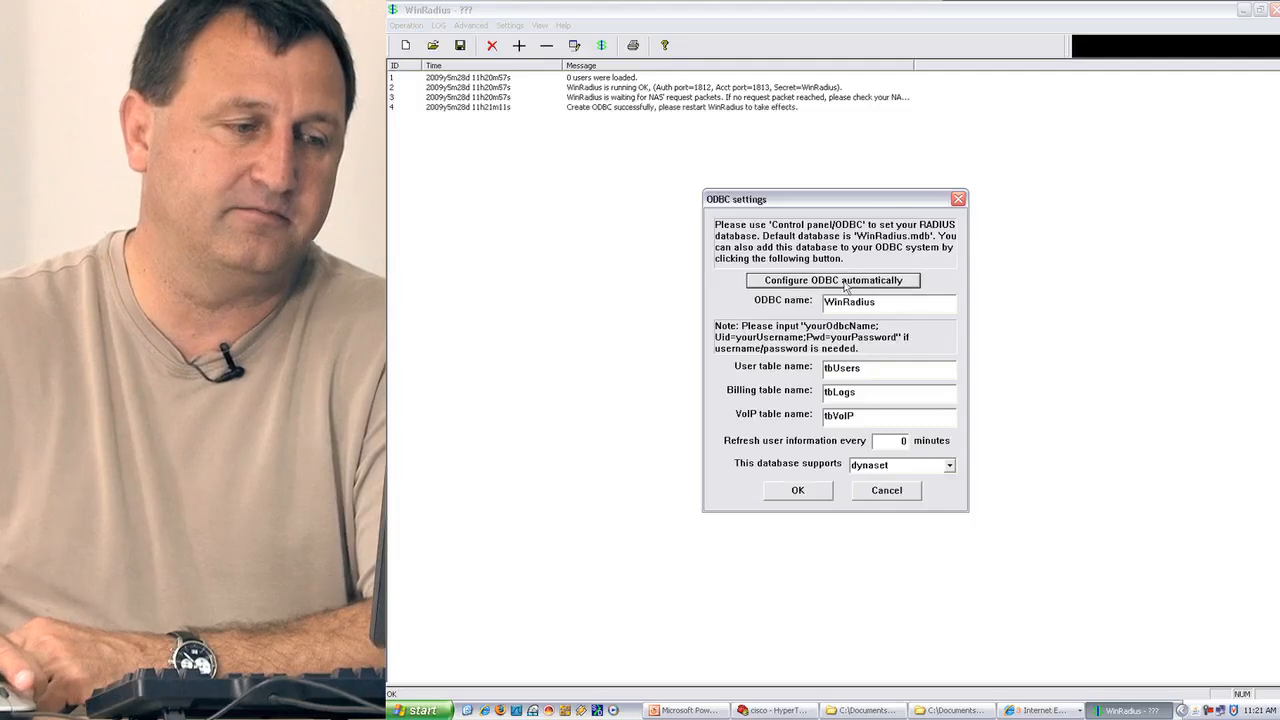
click(800, 493)
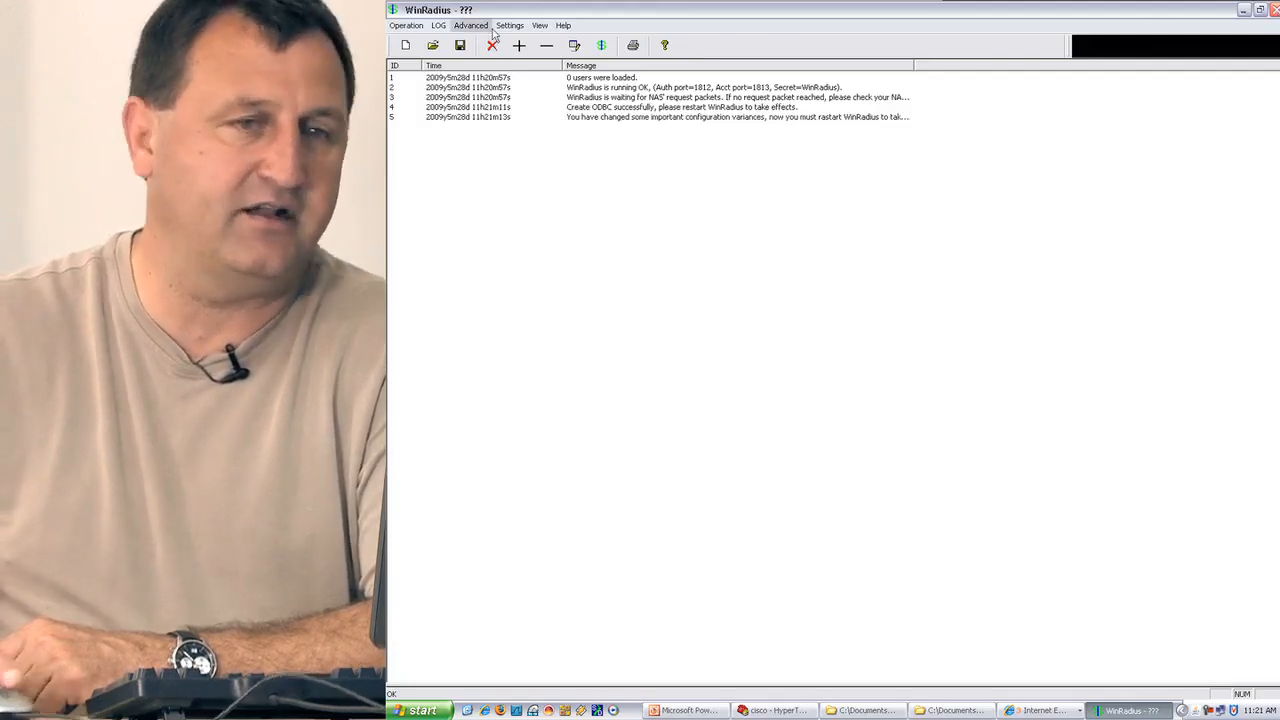
click(1275, 10)
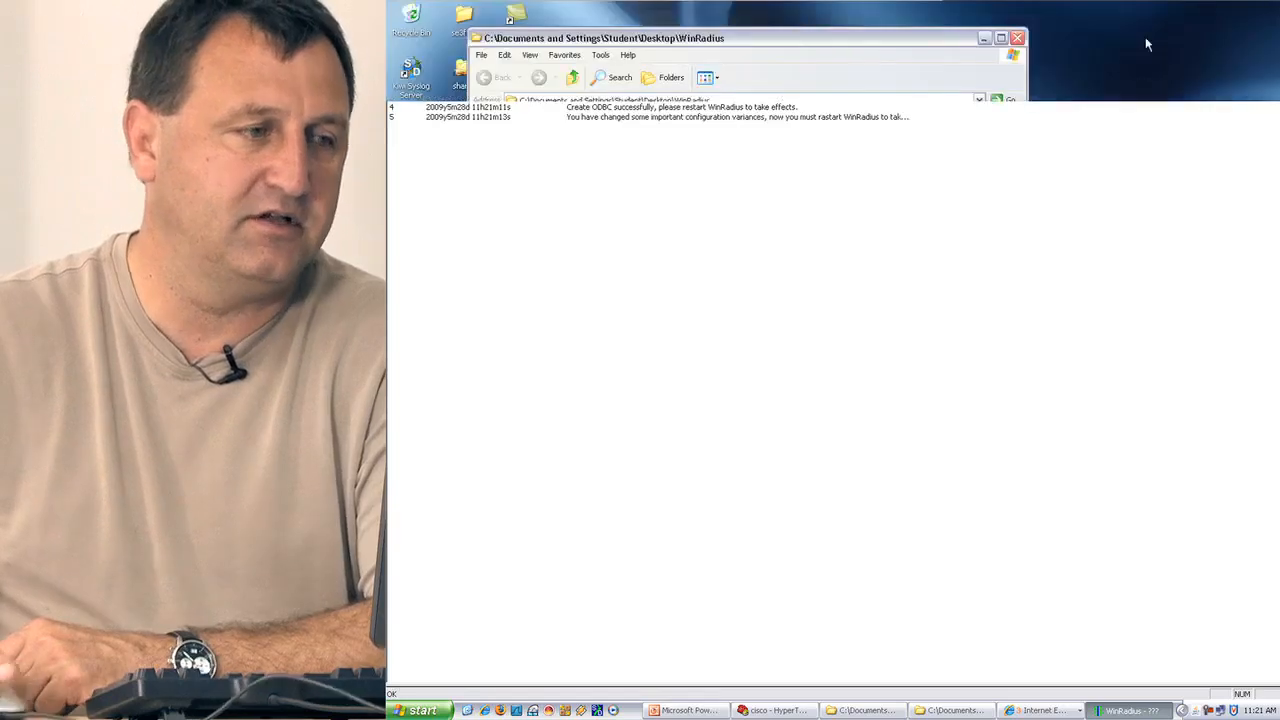
double_click(656, 160)
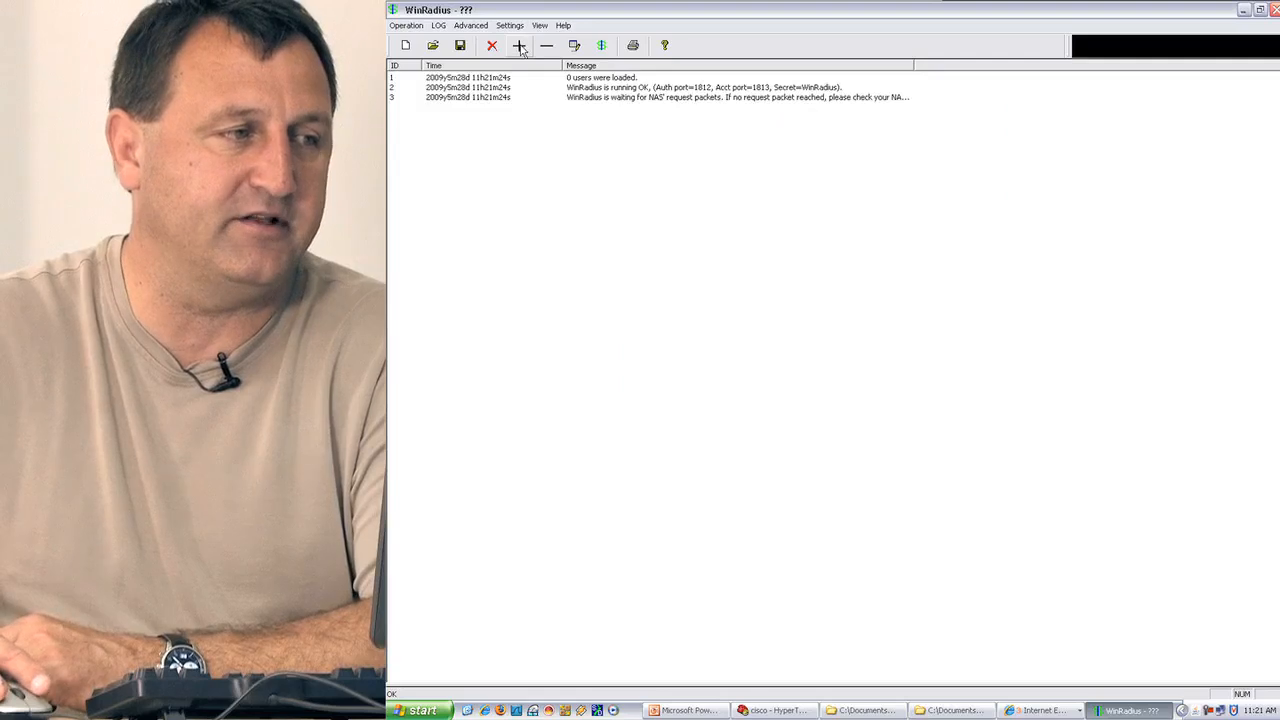
Add the RADIUS user user01 with its password in WinRadius.
click(520, 46)
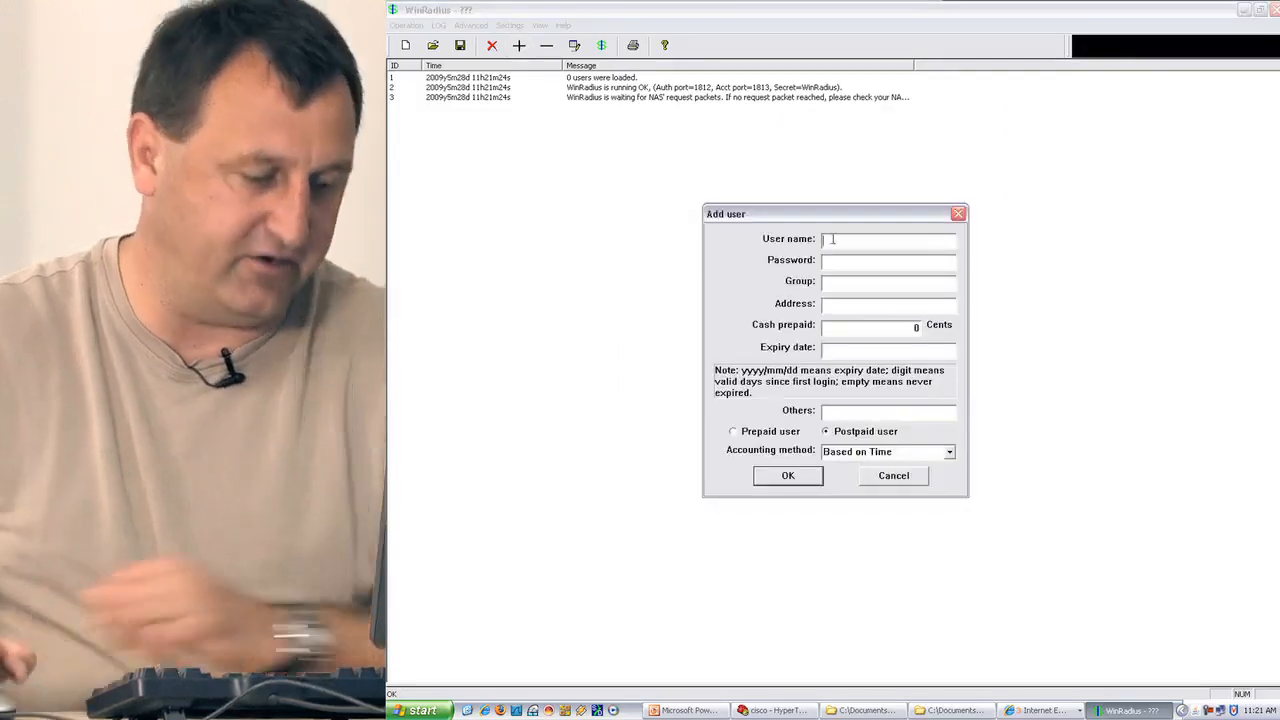
text(user01pass)
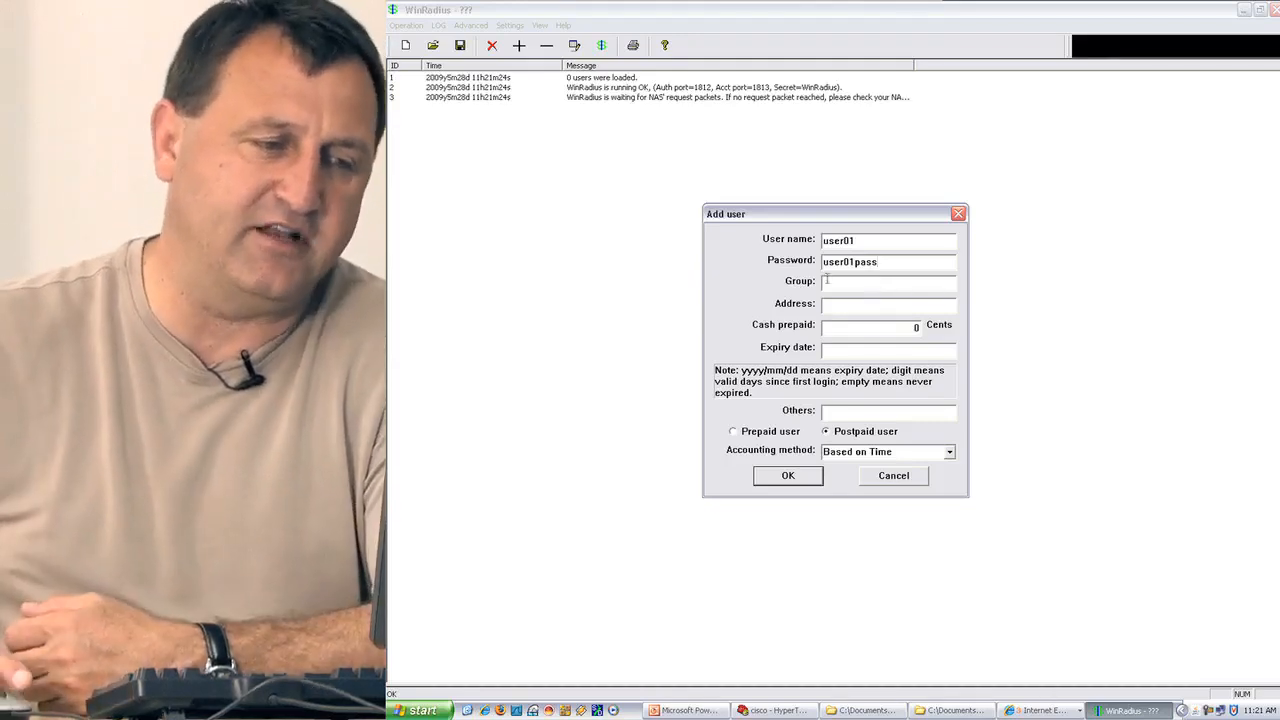
click(790, 480)
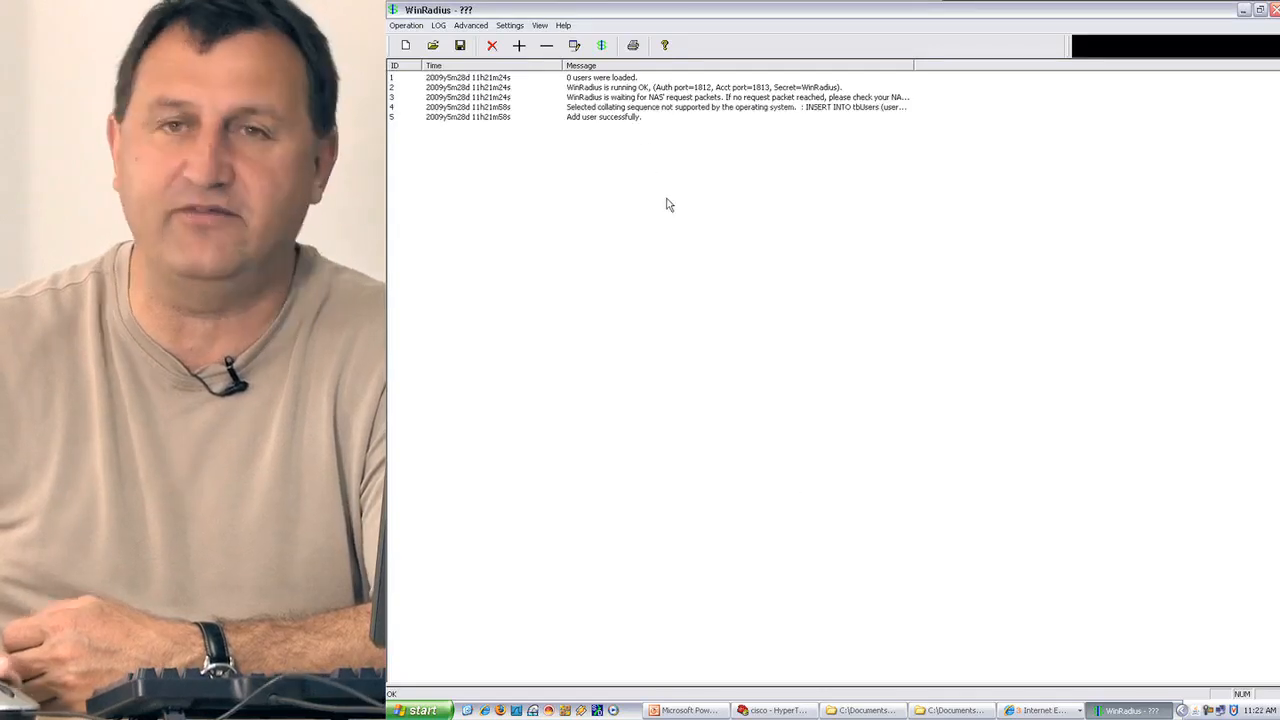
Add a second RADIUS user, user02, with its password.
click(519, 45)
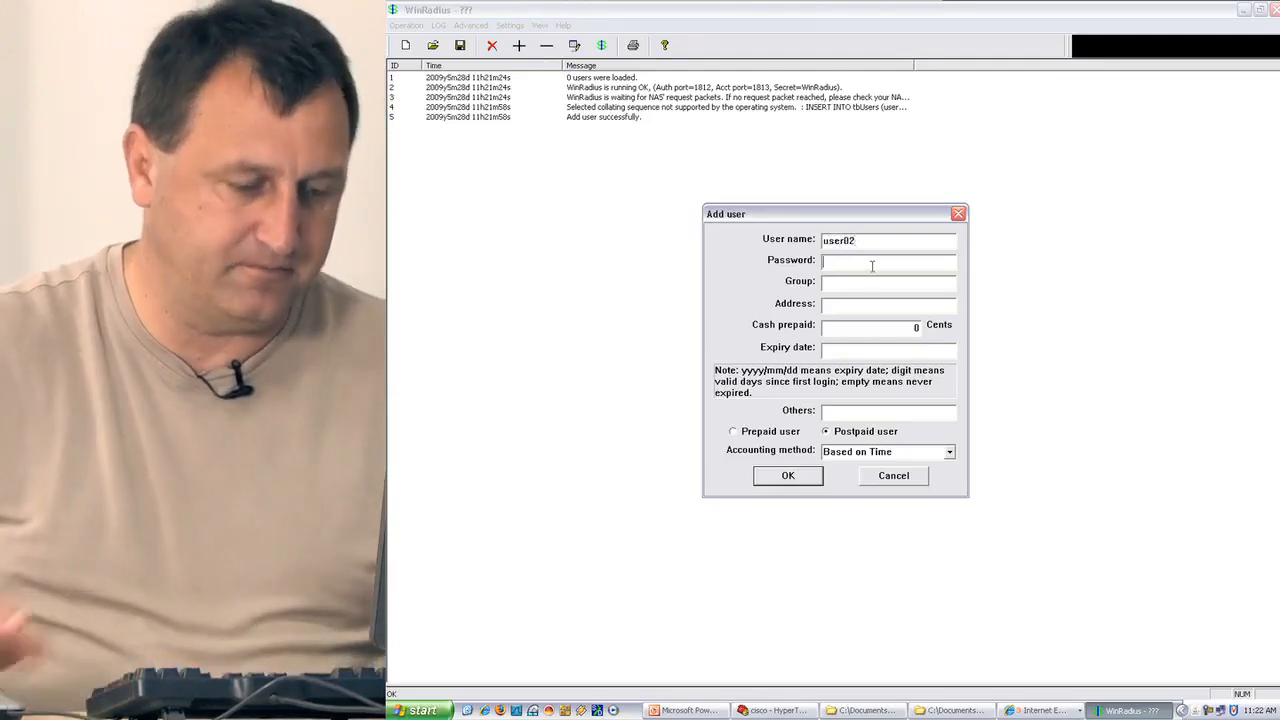
click(872, 265)
text(user)
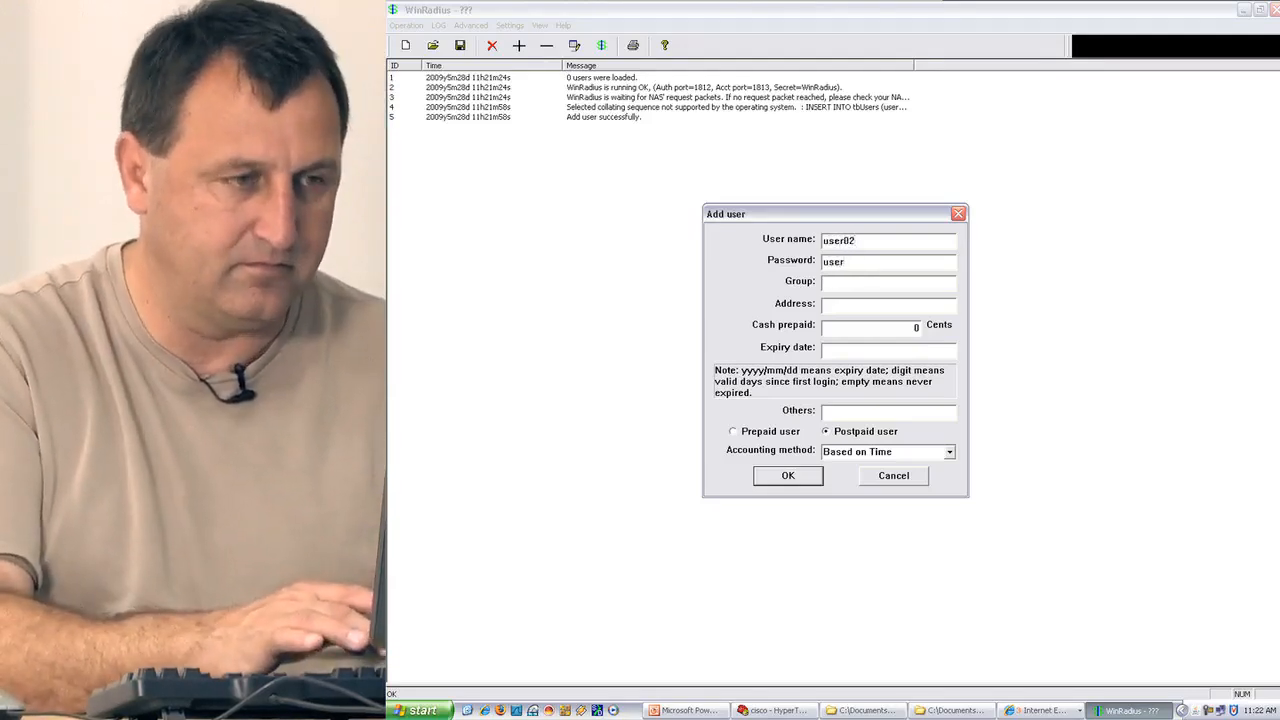
text(02pass)
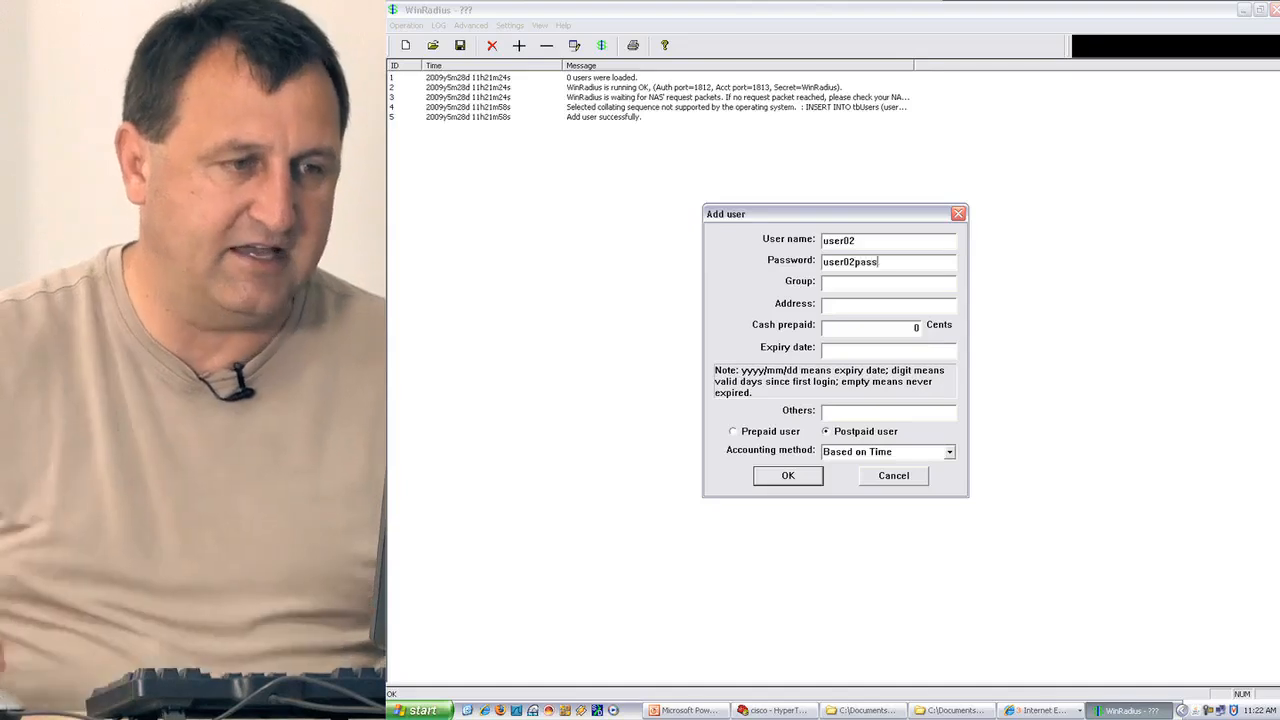
click(773, 482)
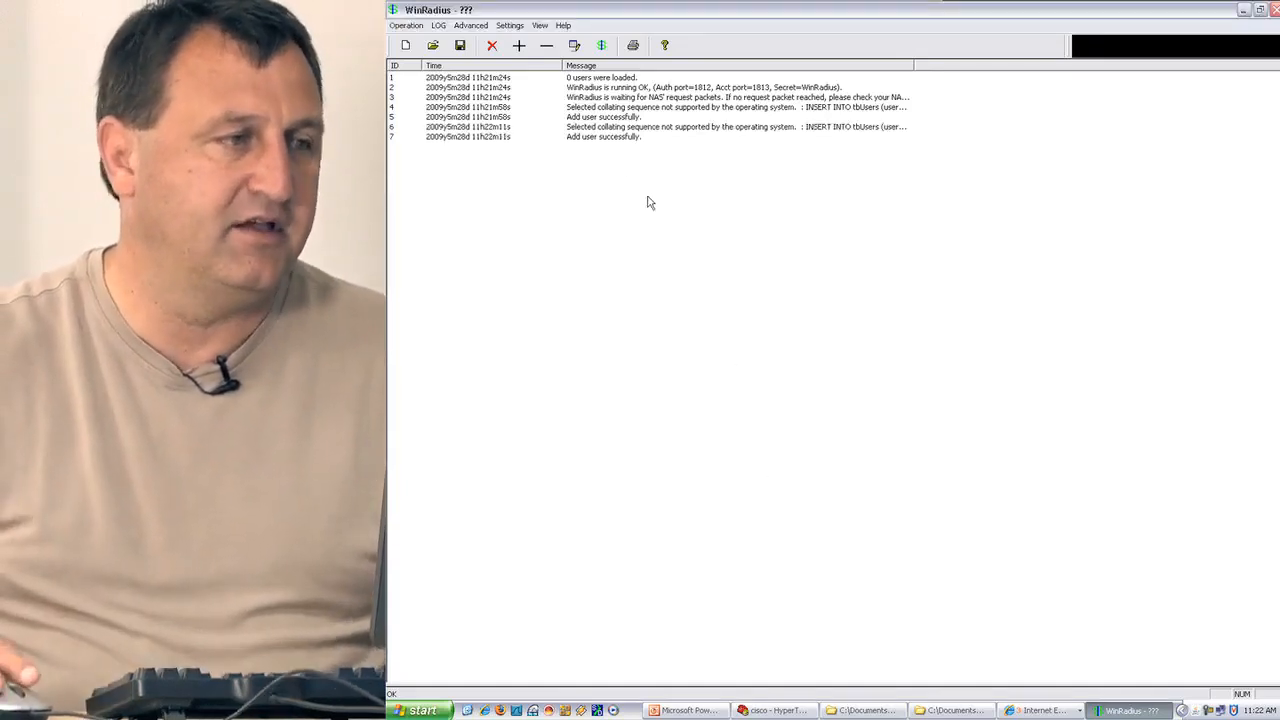
Add user Admin01 with its password, then shrink the WinRadius window and drag it aside.
click(519, 46)
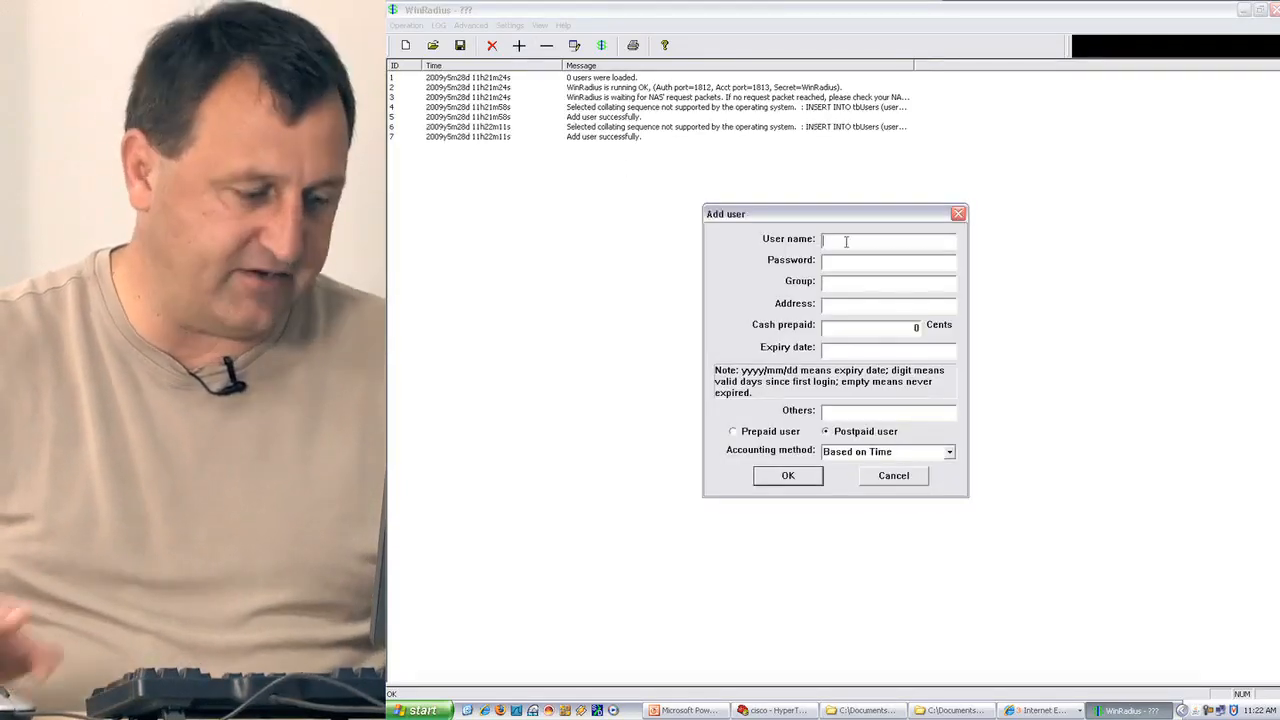
text(Adm)
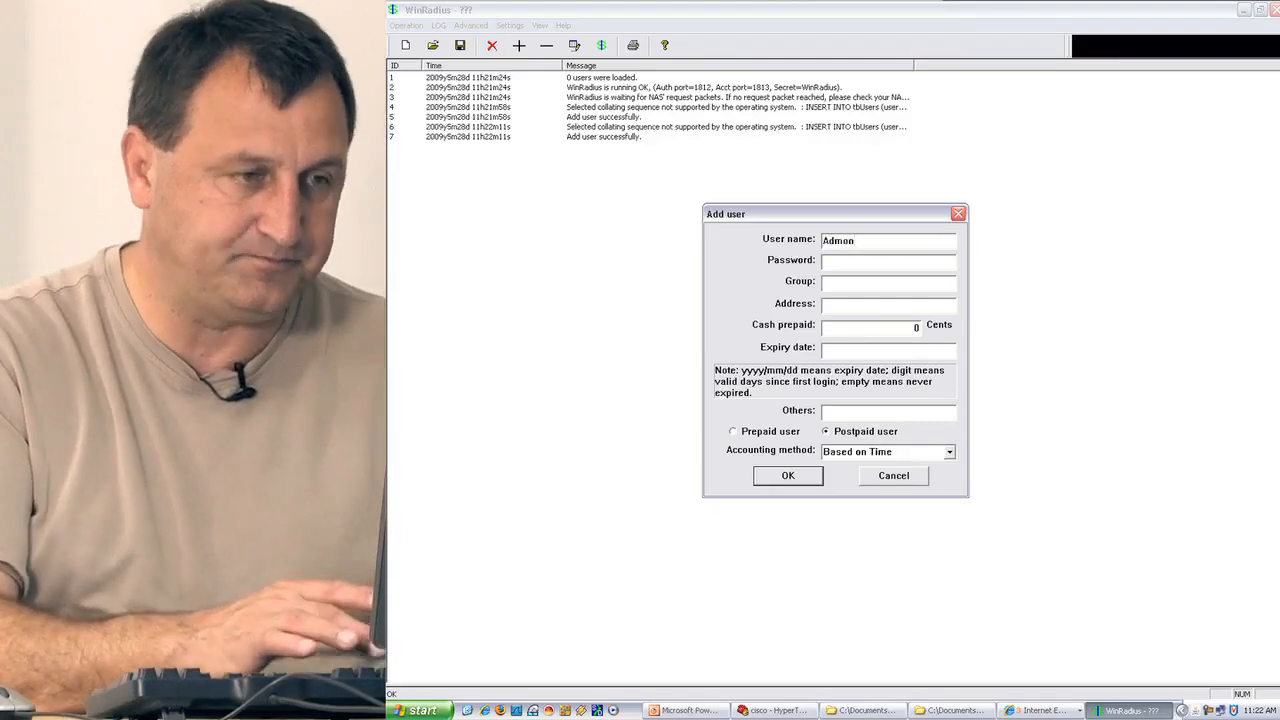
text(in 0)
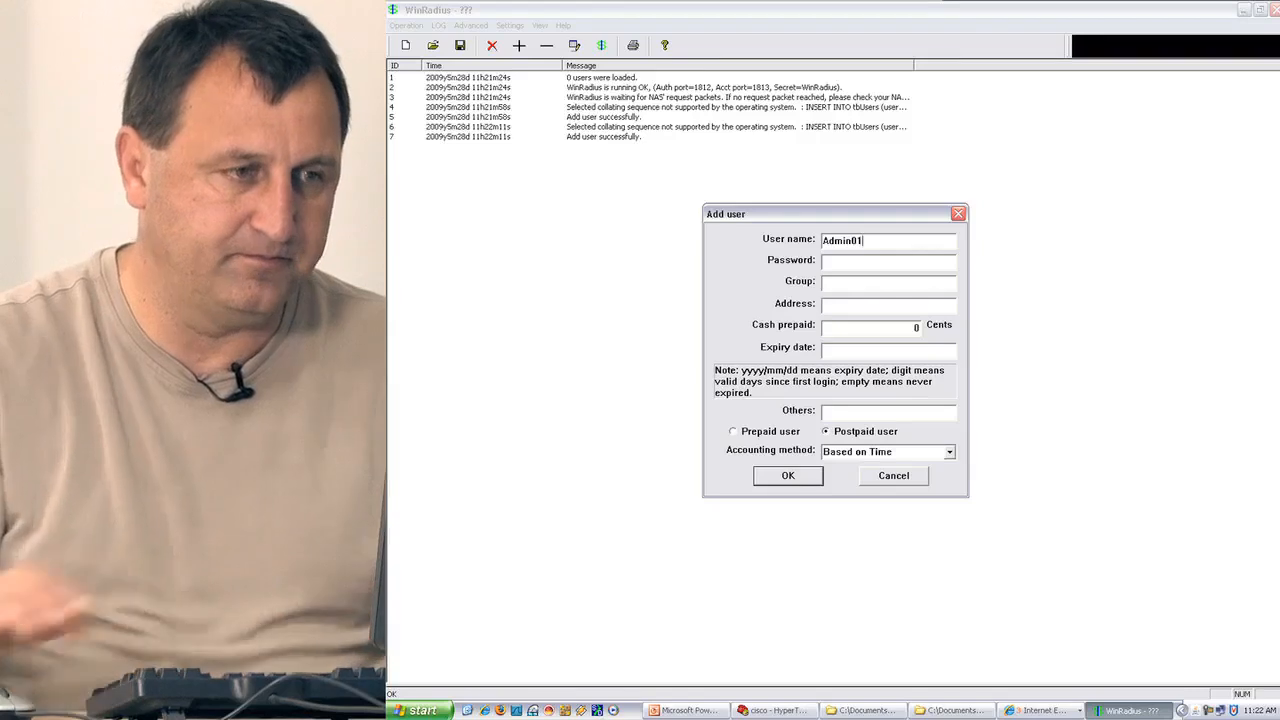
click(855, 261)
text(A)
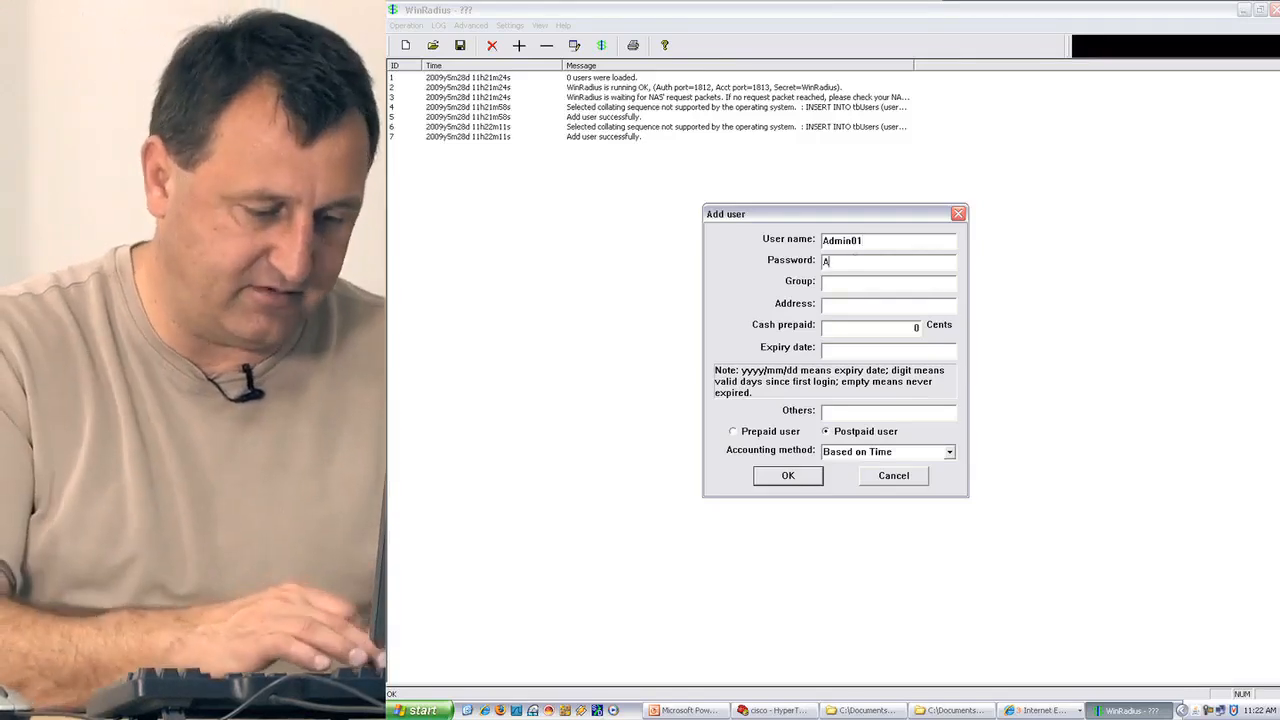
text(dmin01)
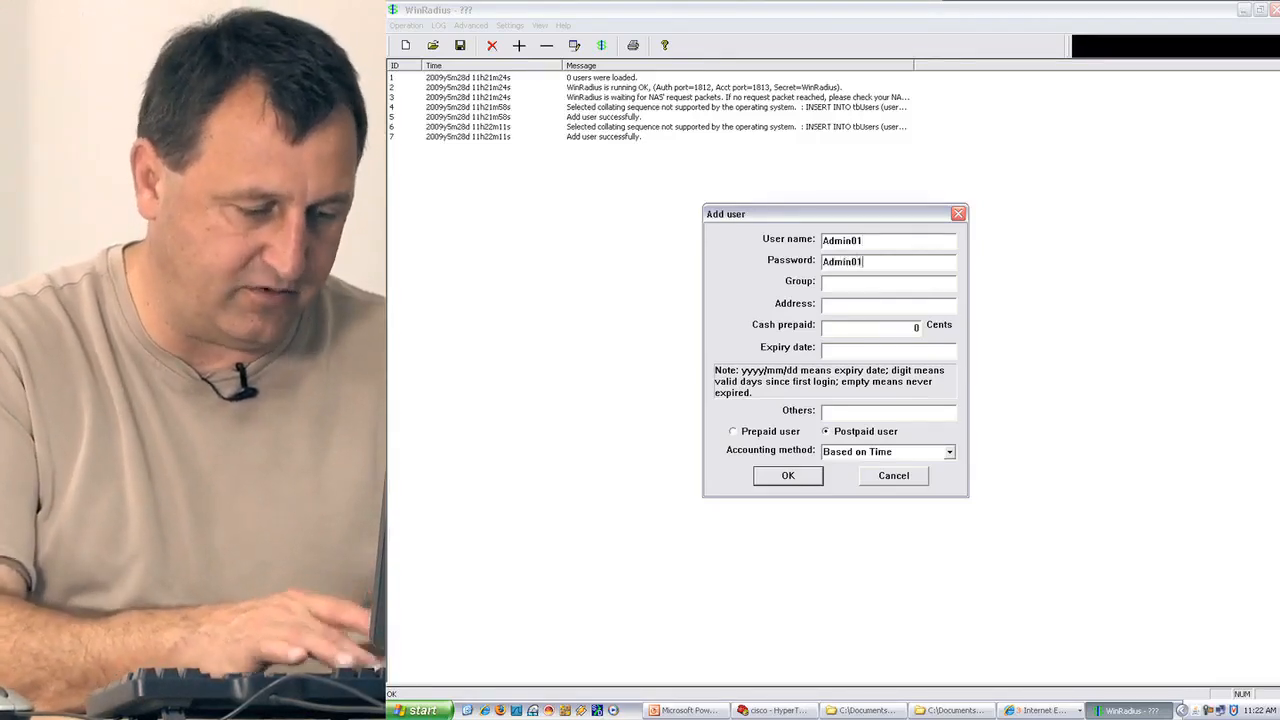
text(pass)
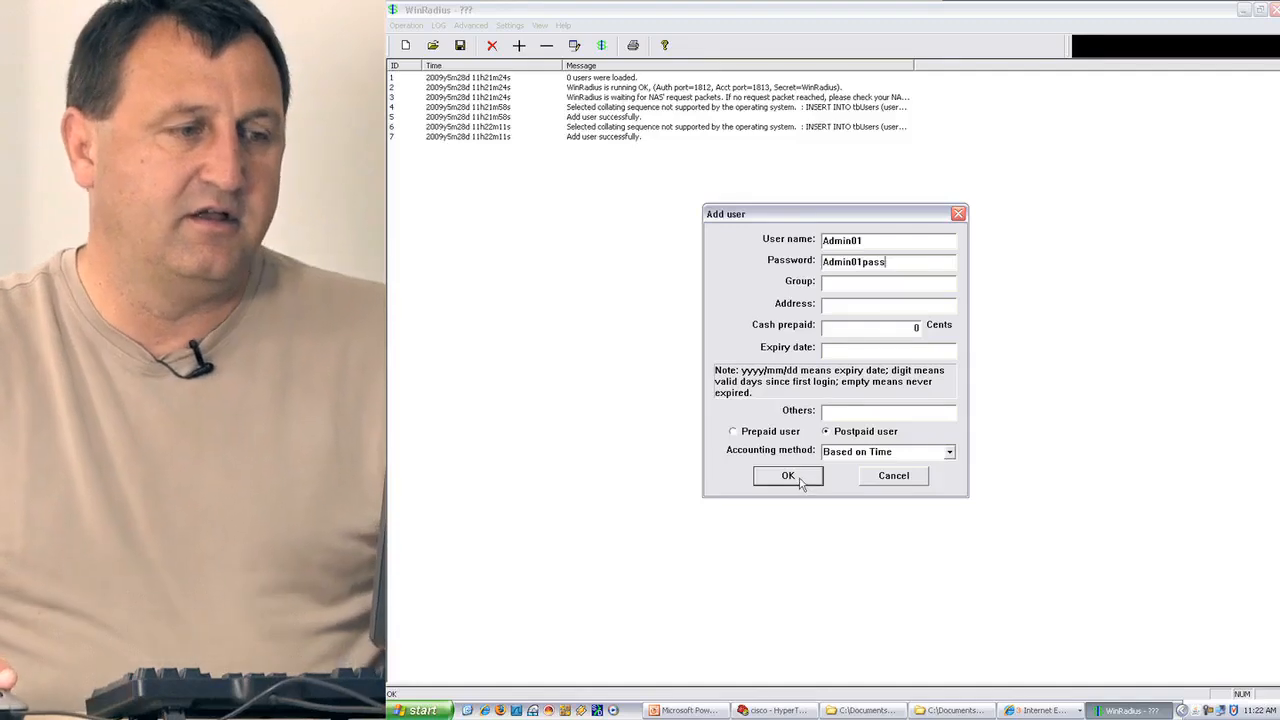
click(790, 476)
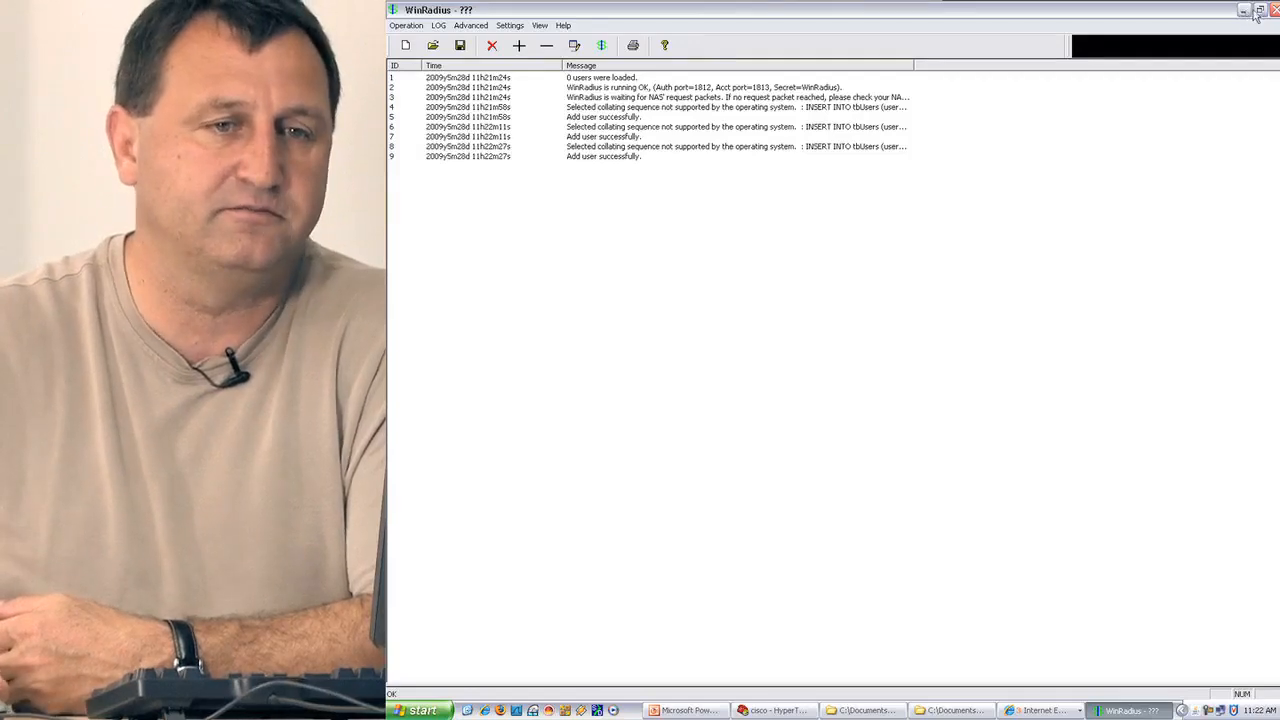
click(1259, 10)
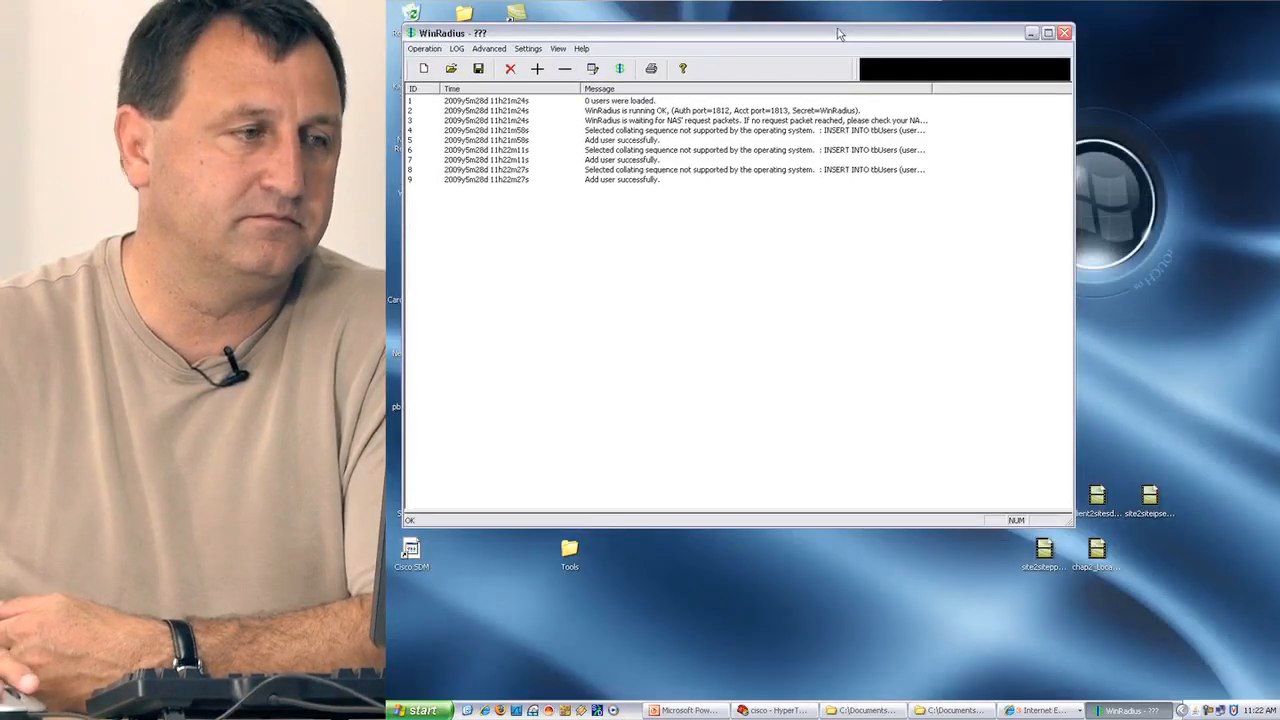
drag(840, 33, 1180, 315)
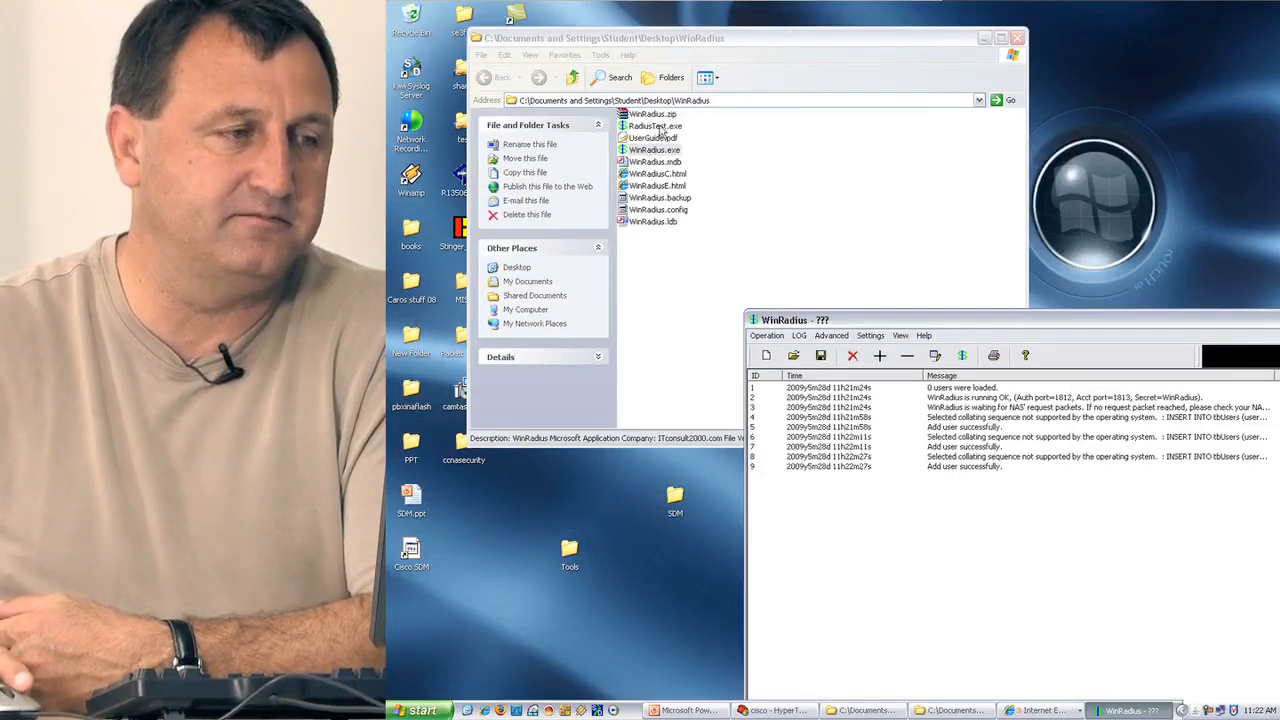
In RadiusTest, send an access request for user01 with its password to RADIUS server 10.44.100.6.
double_click(658, 127)
drag(798, 232, 652, 82)
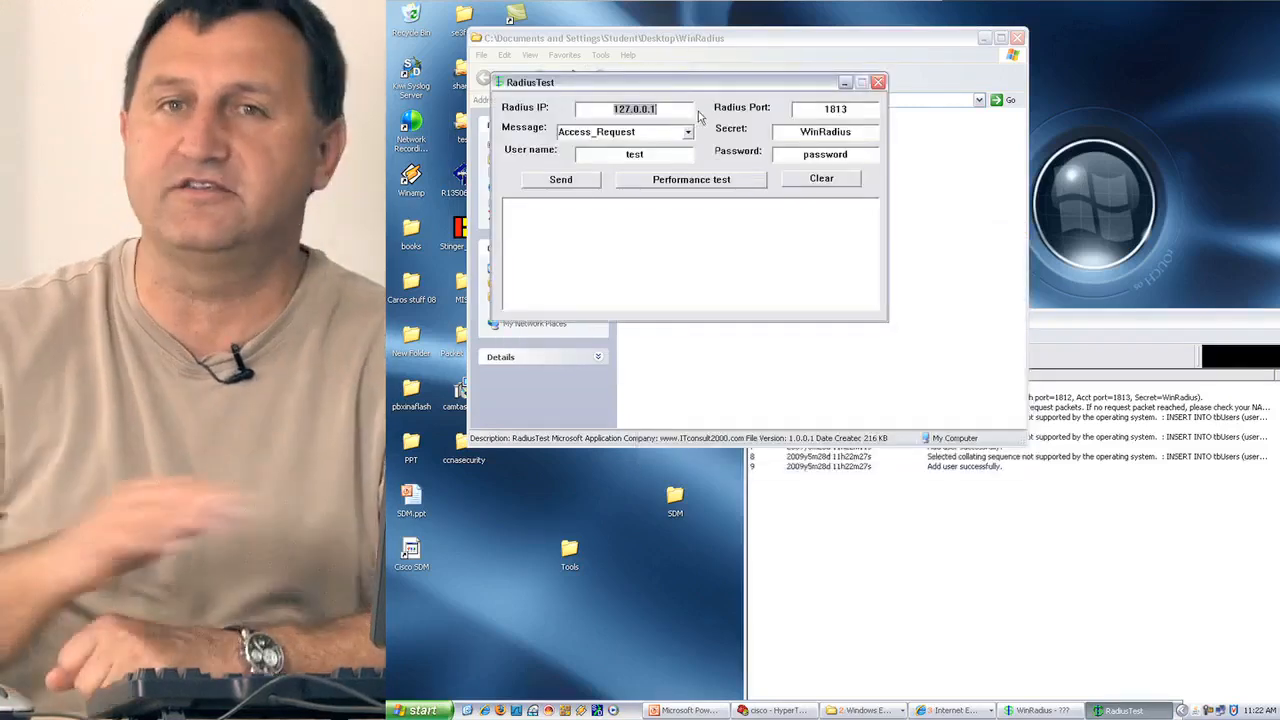
text(10)
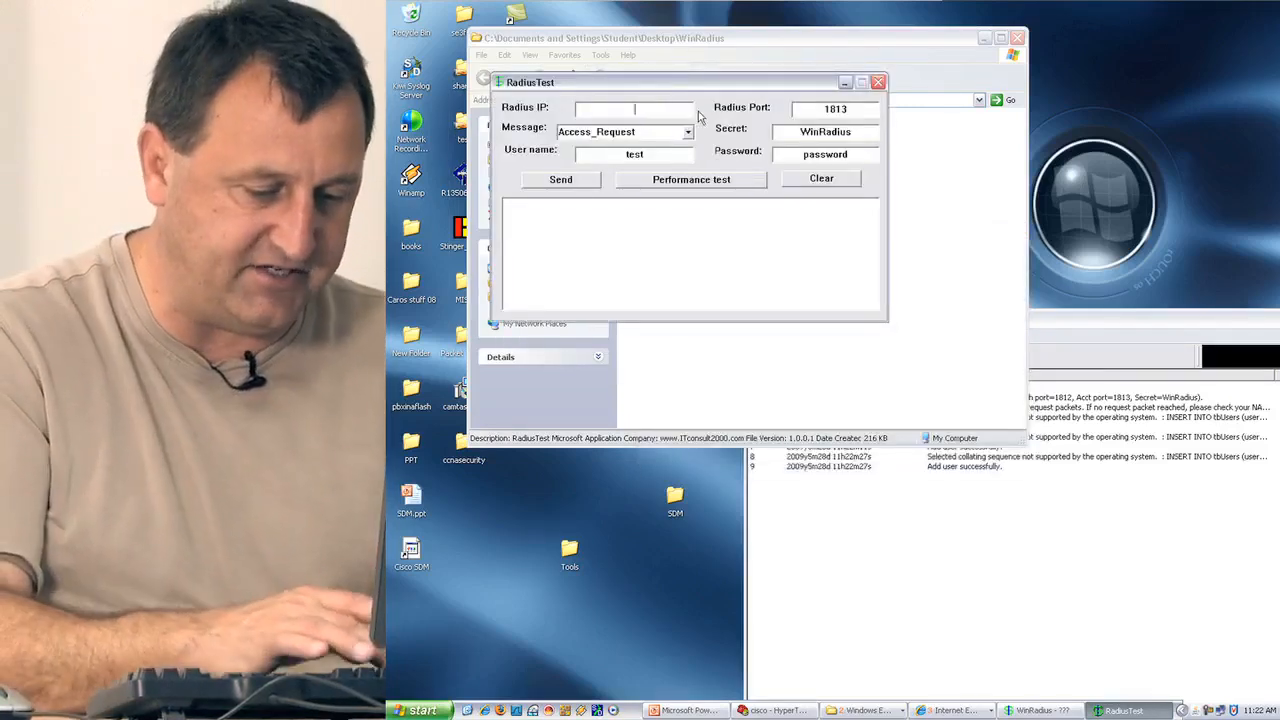
text(.44.)
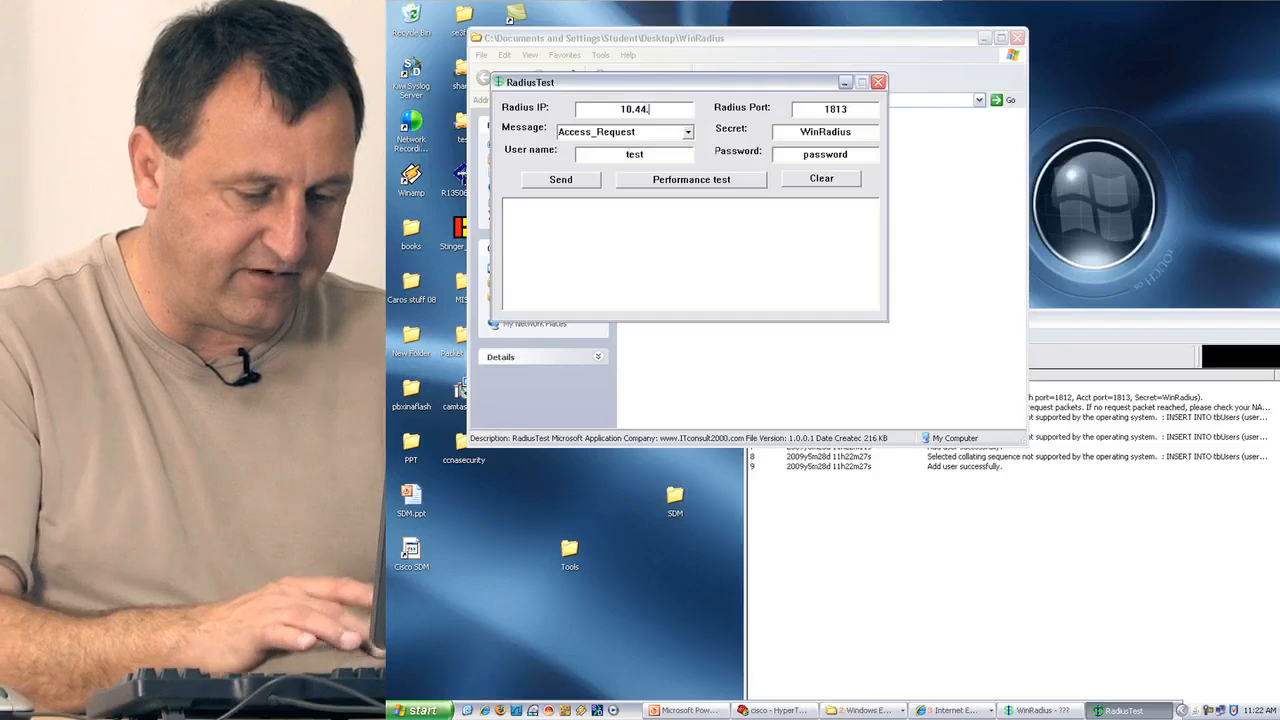
text(100.6)
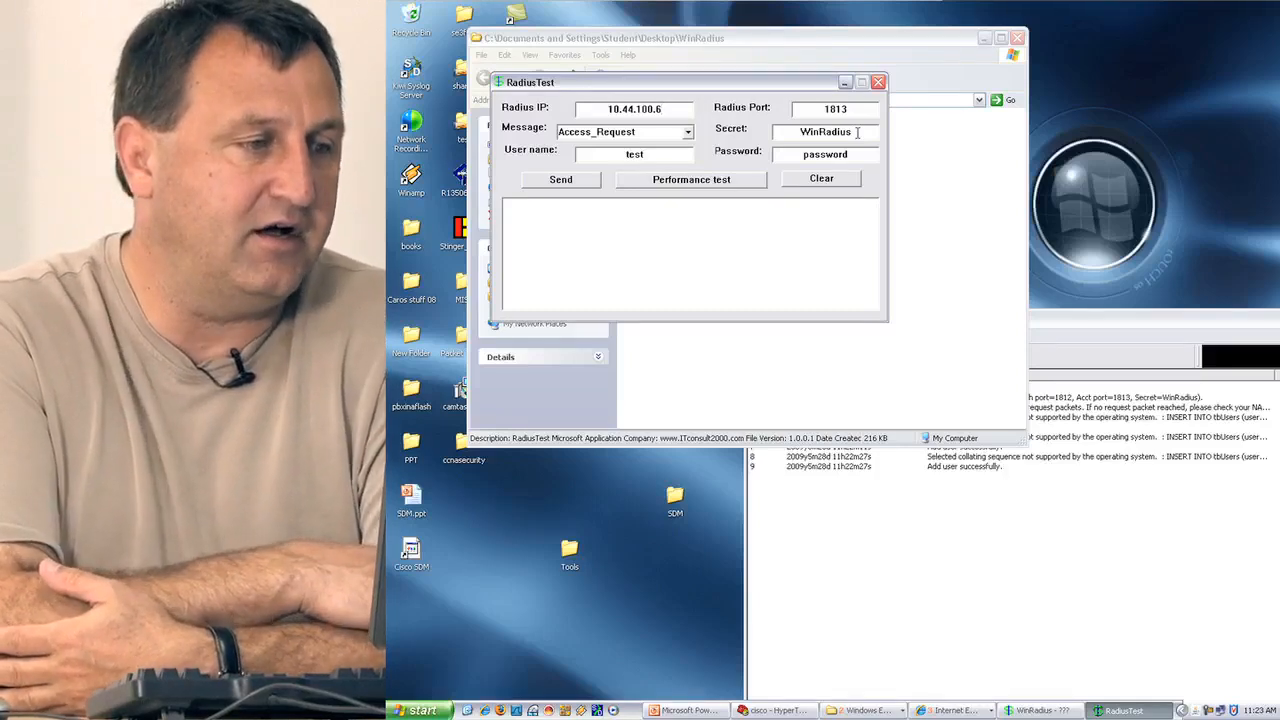
double_click(650, 156)
text(user)
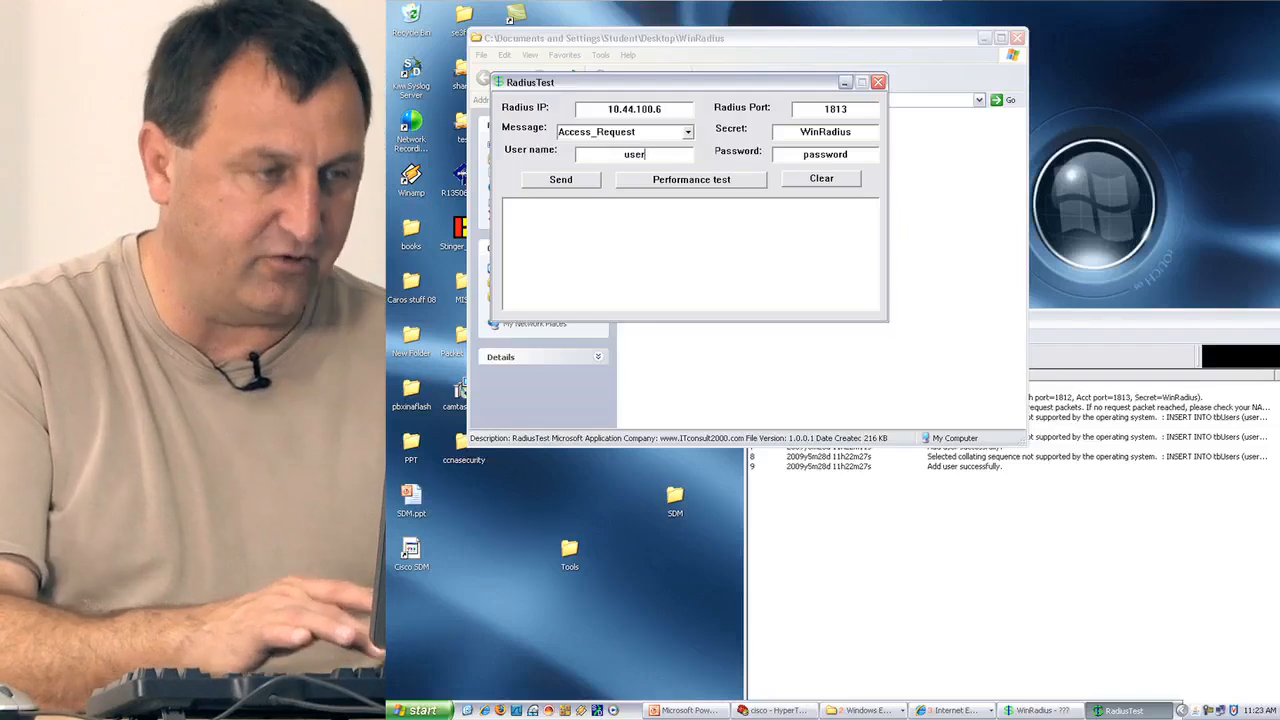
text(01)
drag(850, 154, 776, 154)
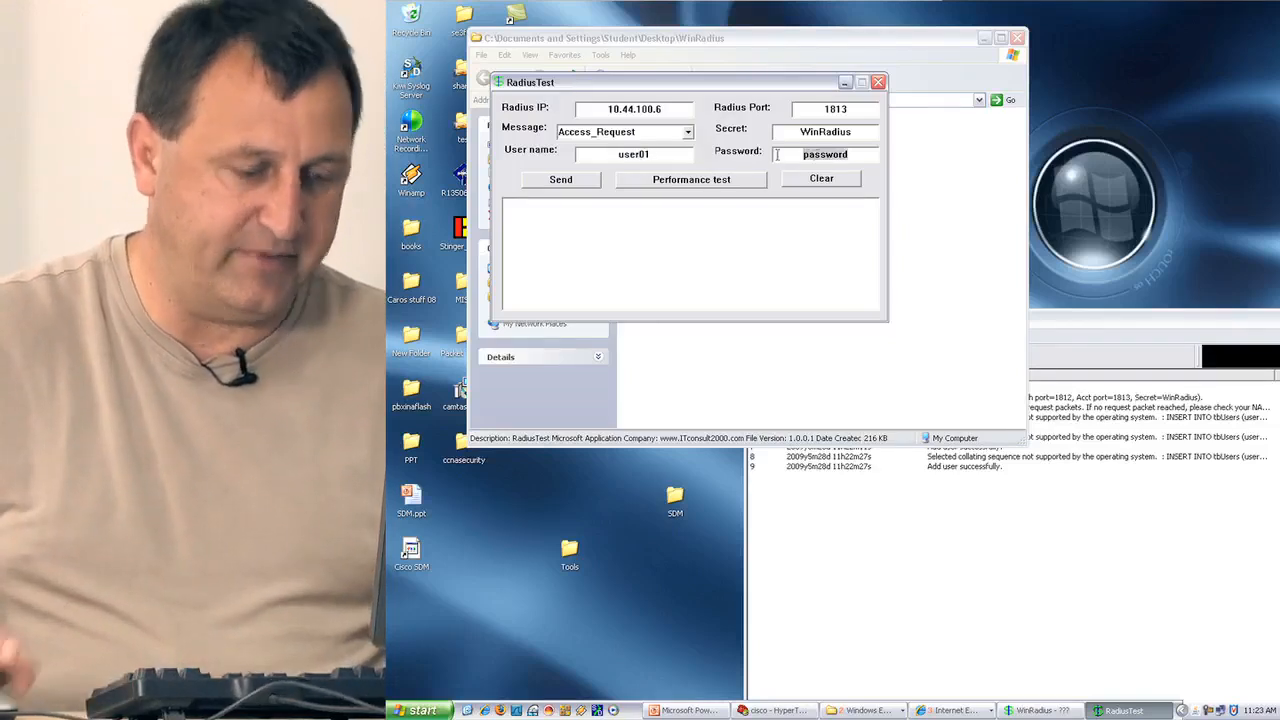
text(user01)
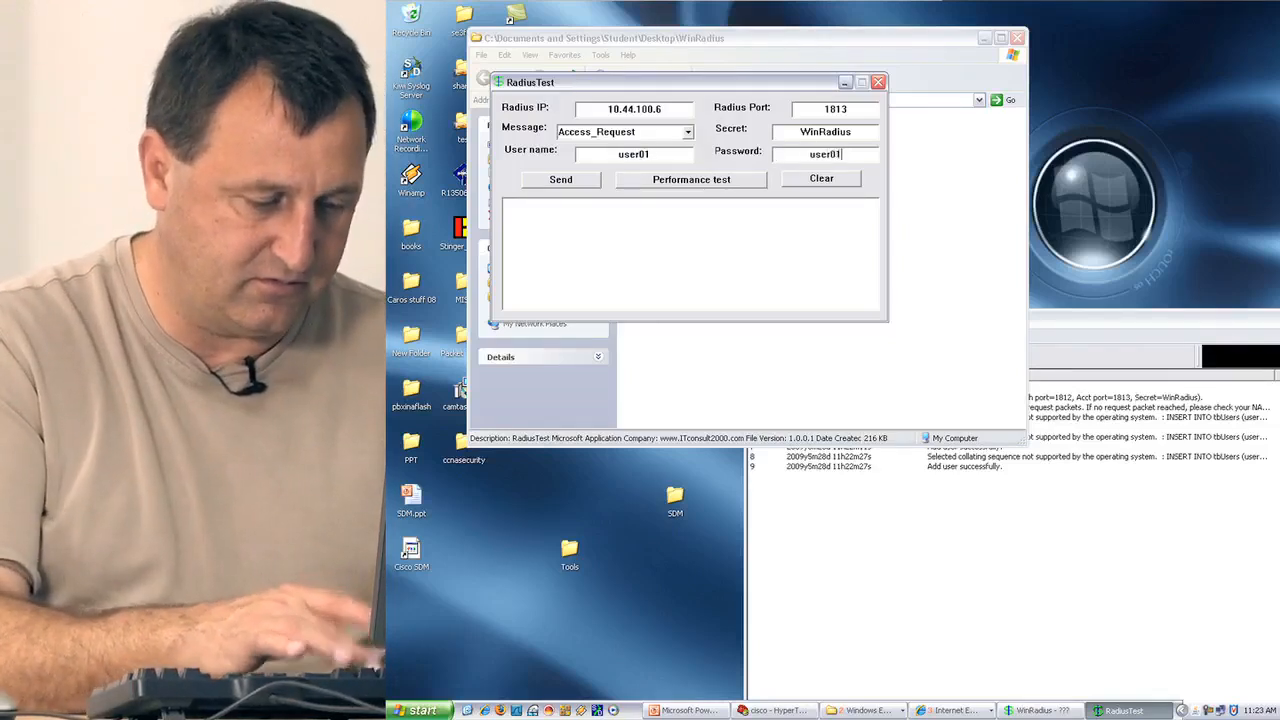
text(pass)
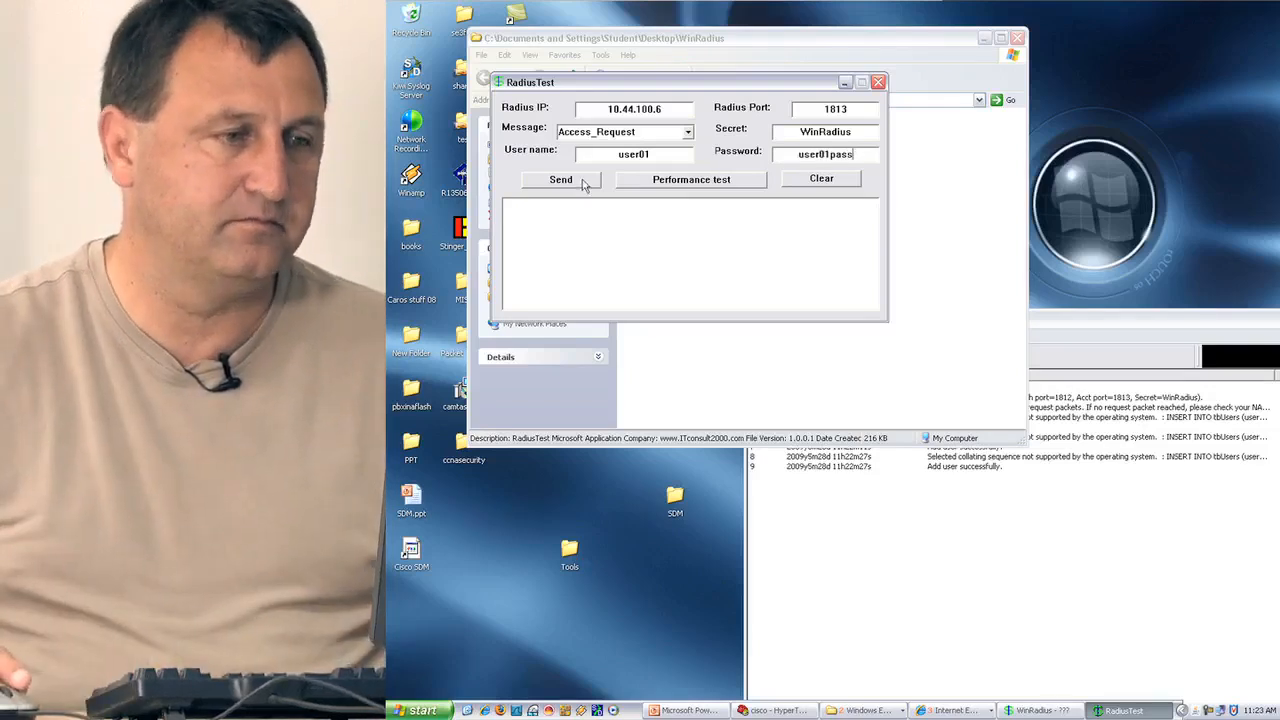
click(561, 180)
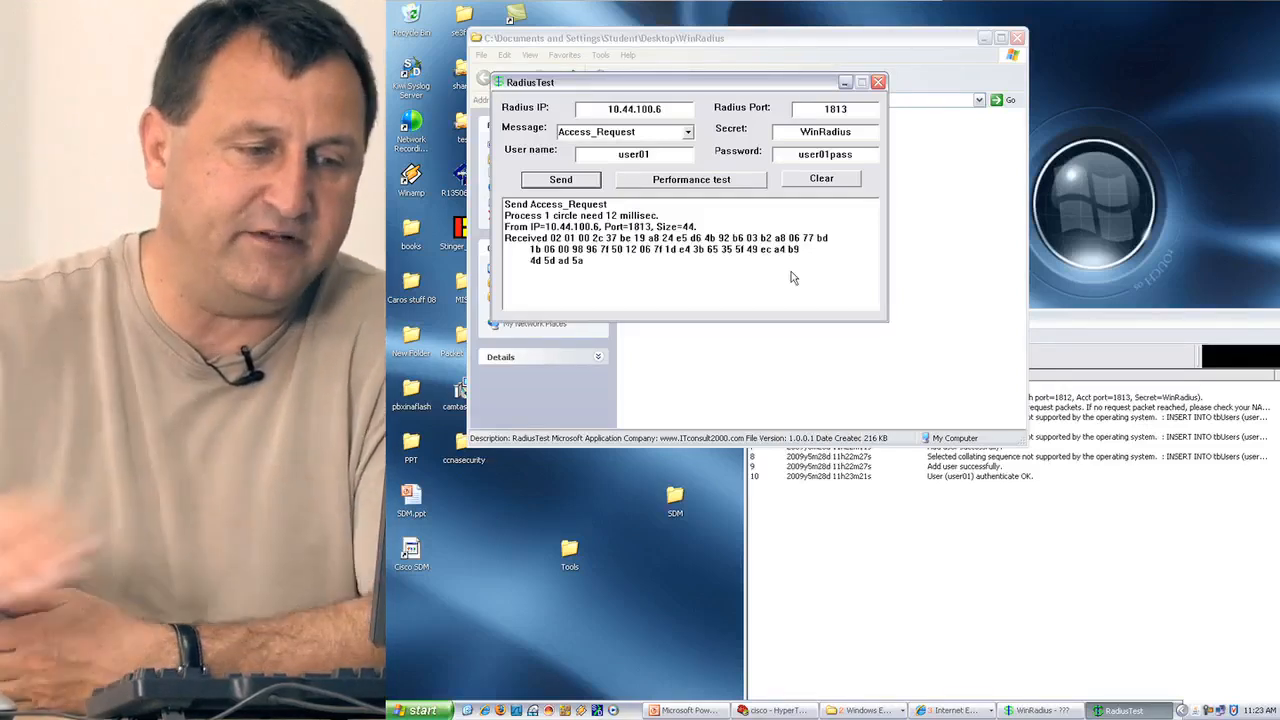
Bring the WinRadius log forward to show user01's authenticate OK entry, and open the Start menu.
drag(1106, 316, 959, 156)
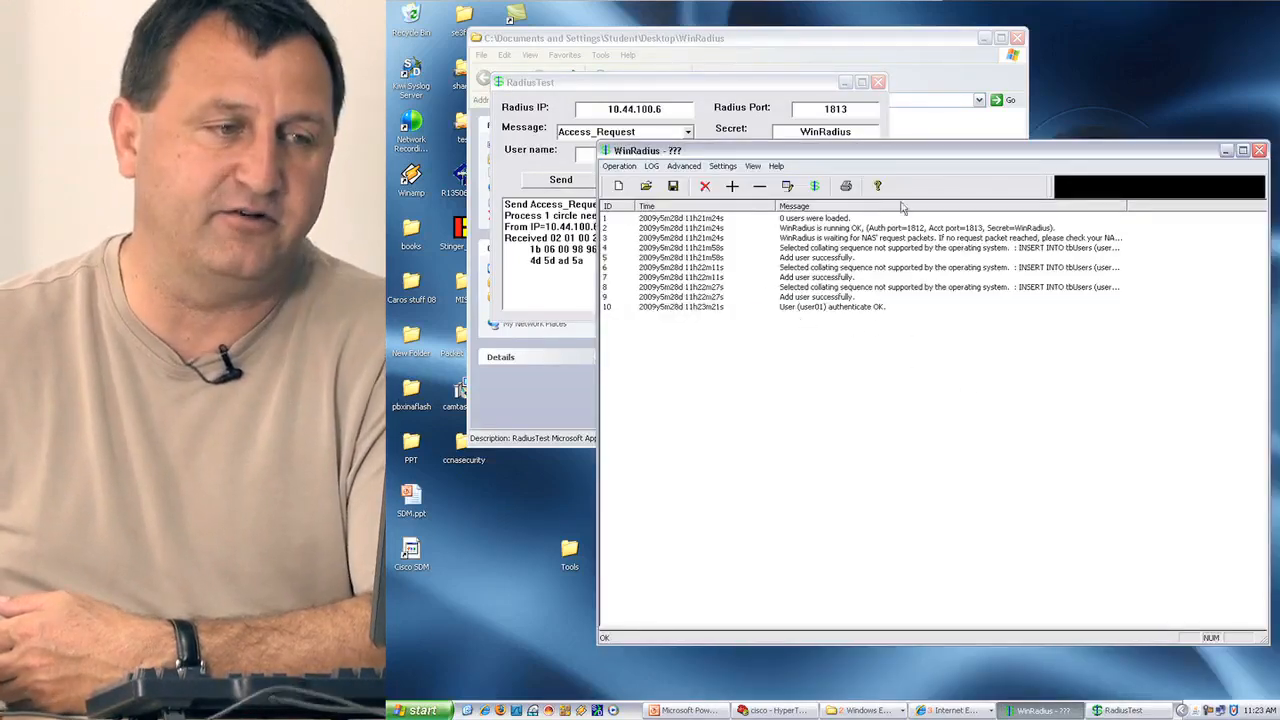
drag(881, 155, 993, 161)
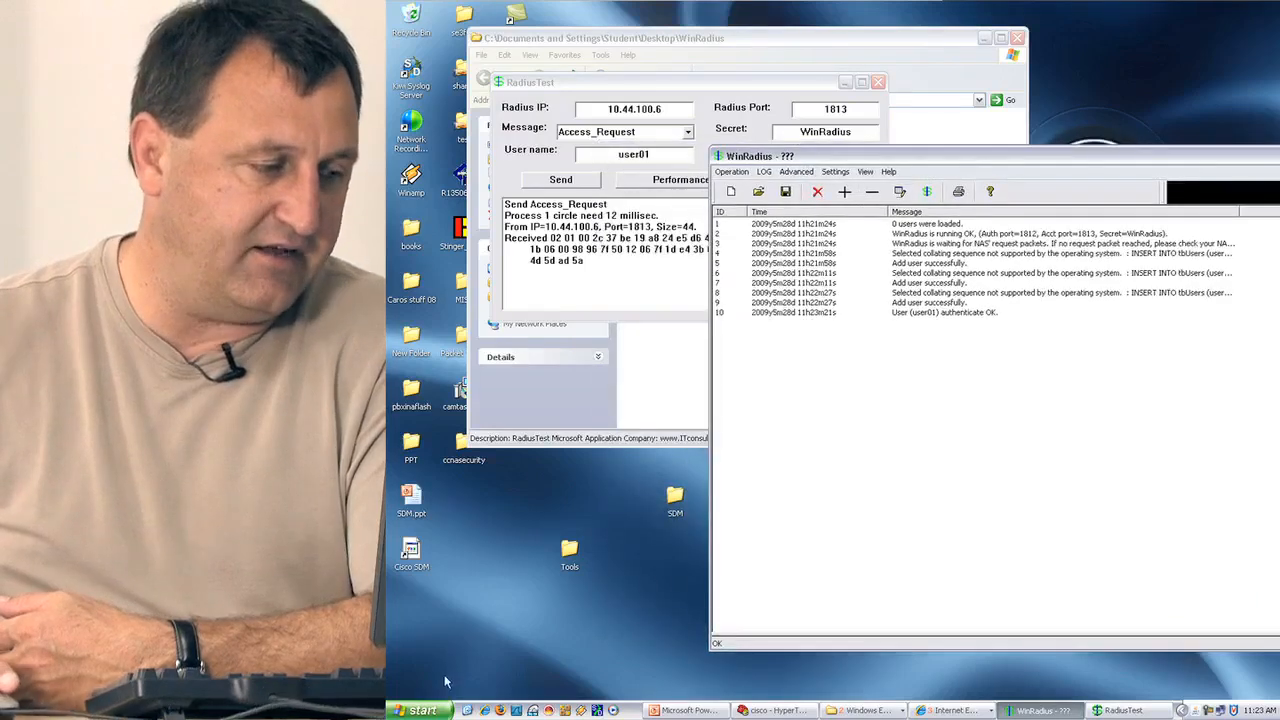
click(423, 710)
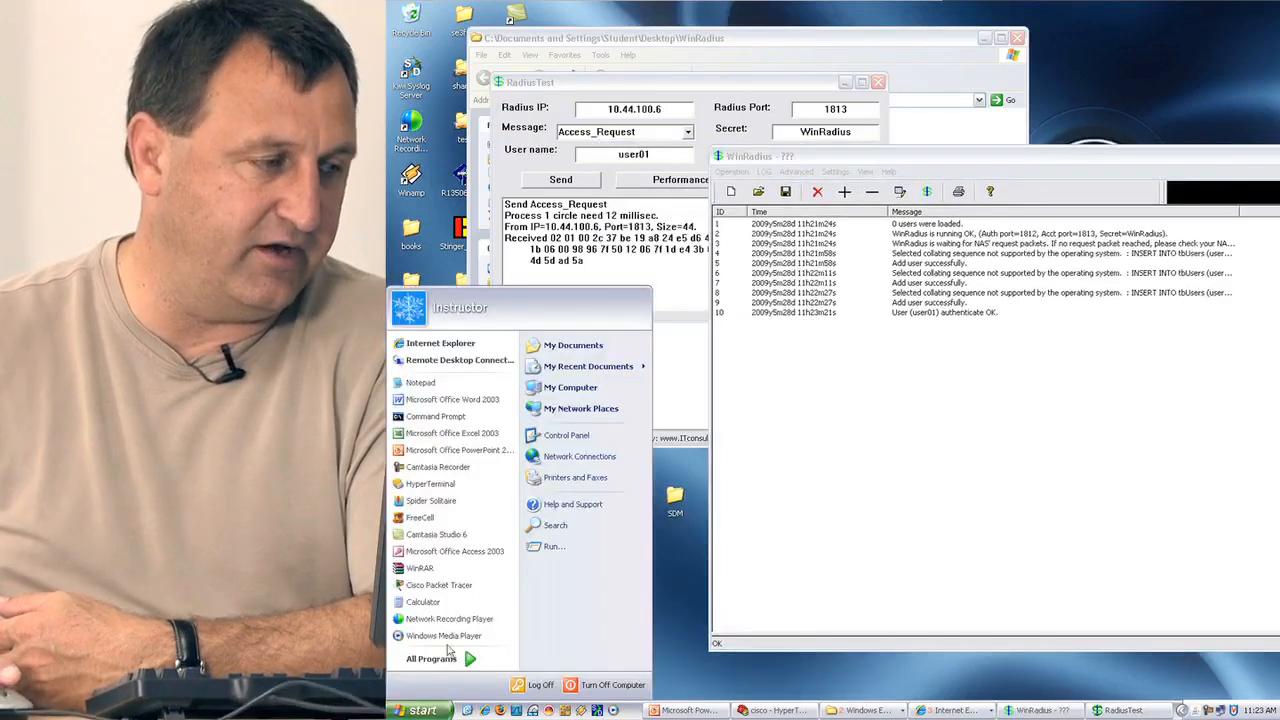
Open Command Prompt and run netstat -a, correcting a mistyped netstate first attempt.
click(440, 418)
text(net)
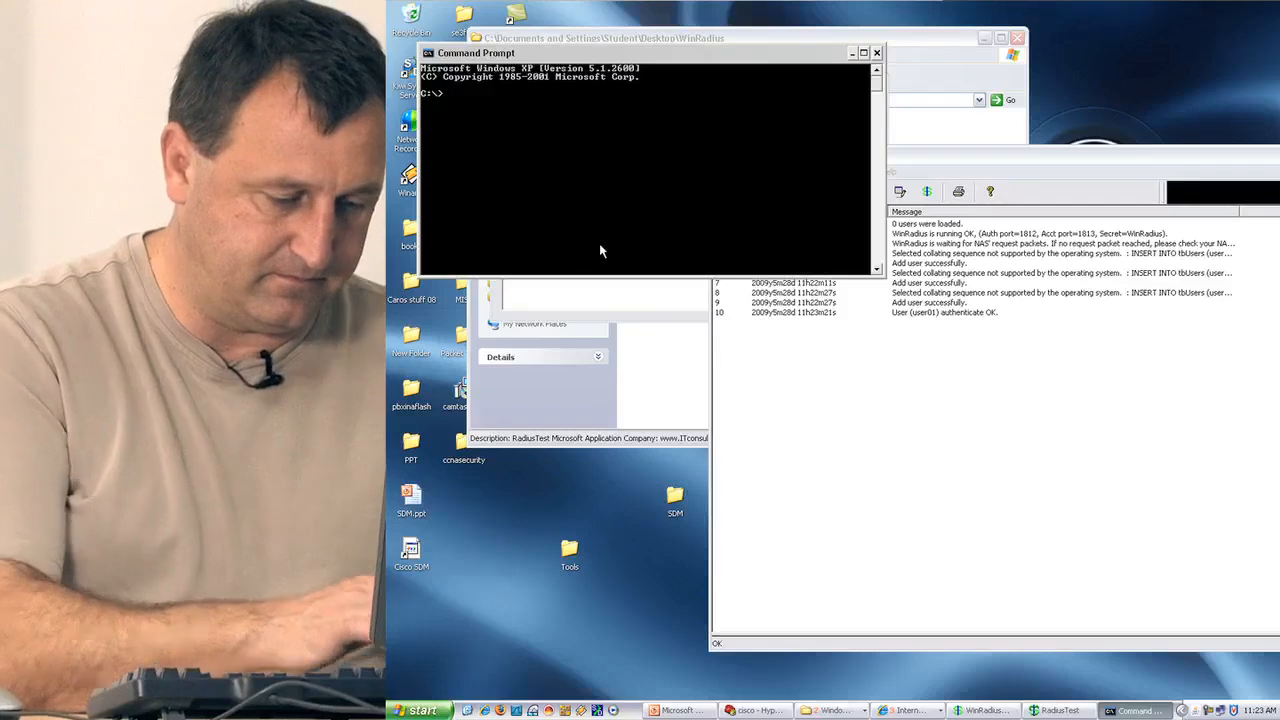
text(state -a)
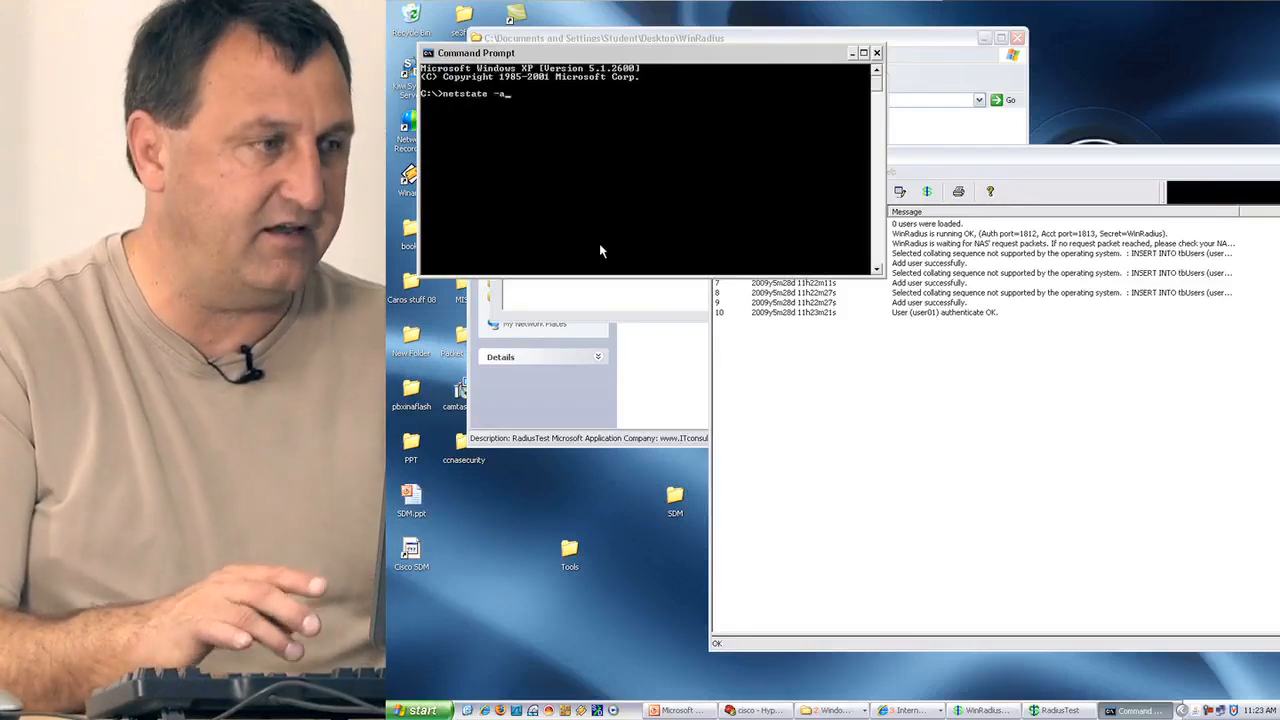
key(Return)
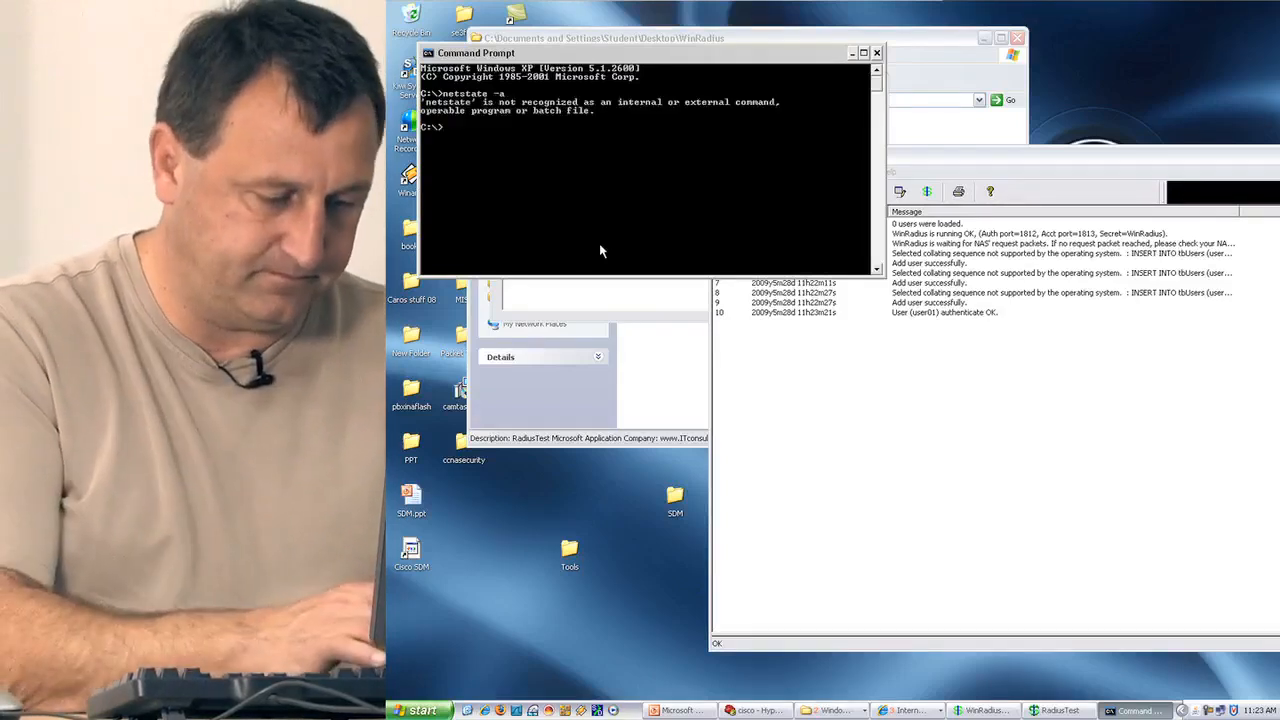
text(netstat)
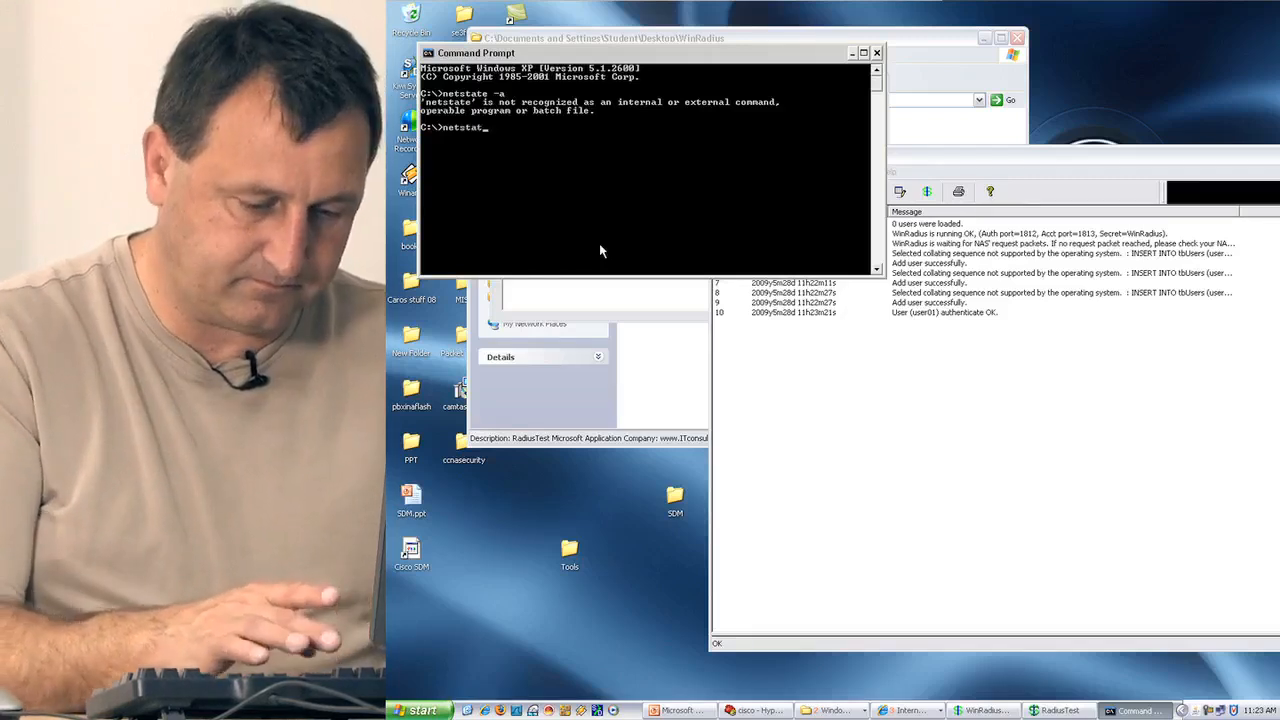
text( -a)
key(Return)
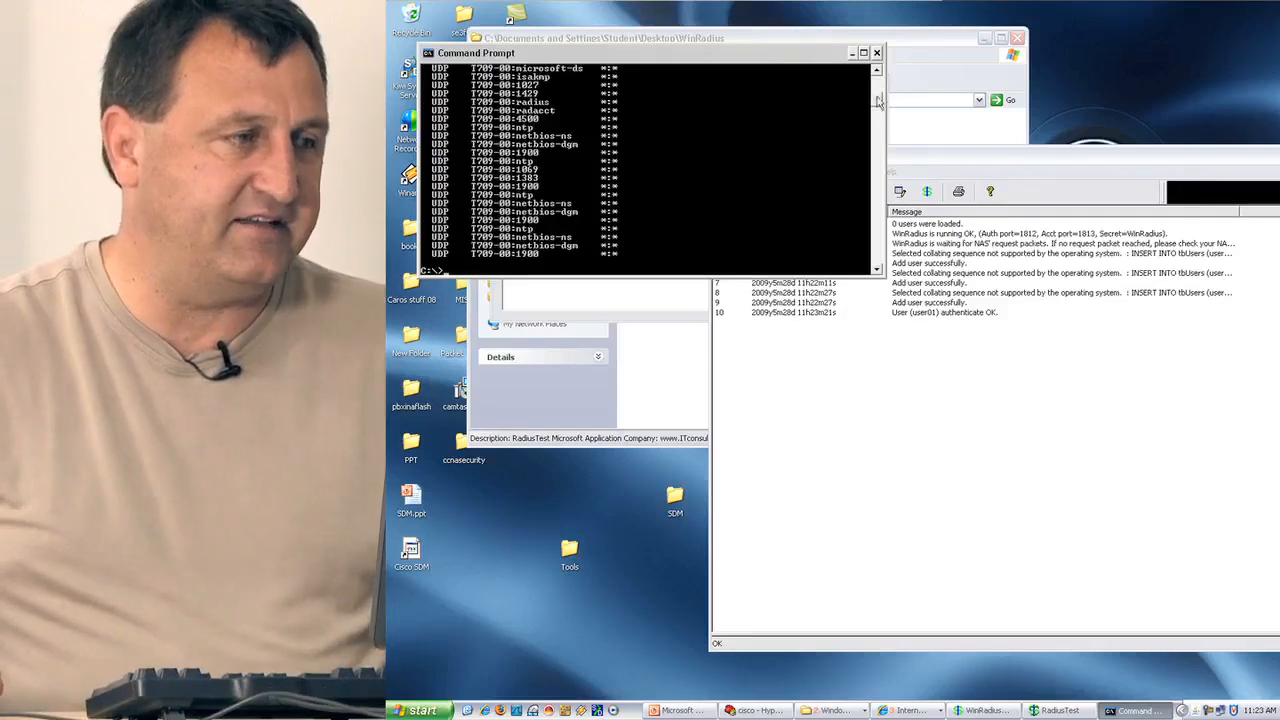
Scroll through the netstat output to find the radius and radacct UDP ports.
scroll(878, 100, up, 5)
scroll(878, 102, down, 6)
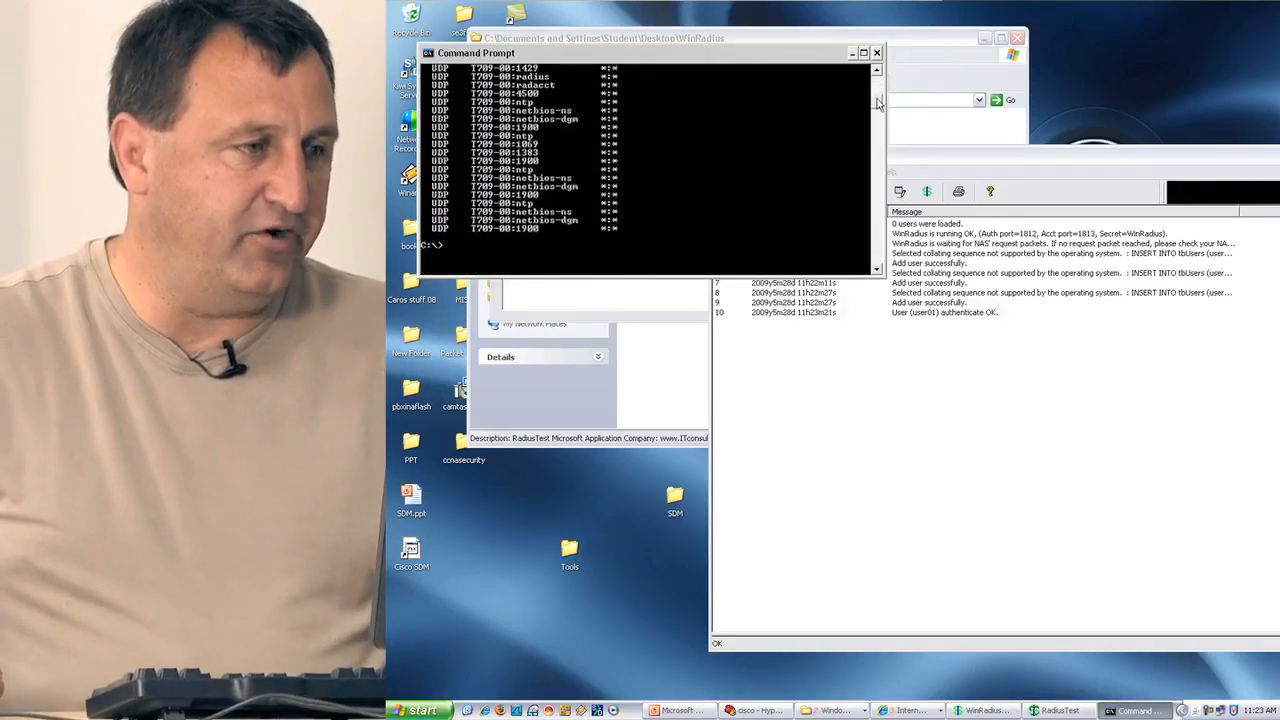
scroll(878, 102, down, 1)
scroll(878, 102, up, 3)
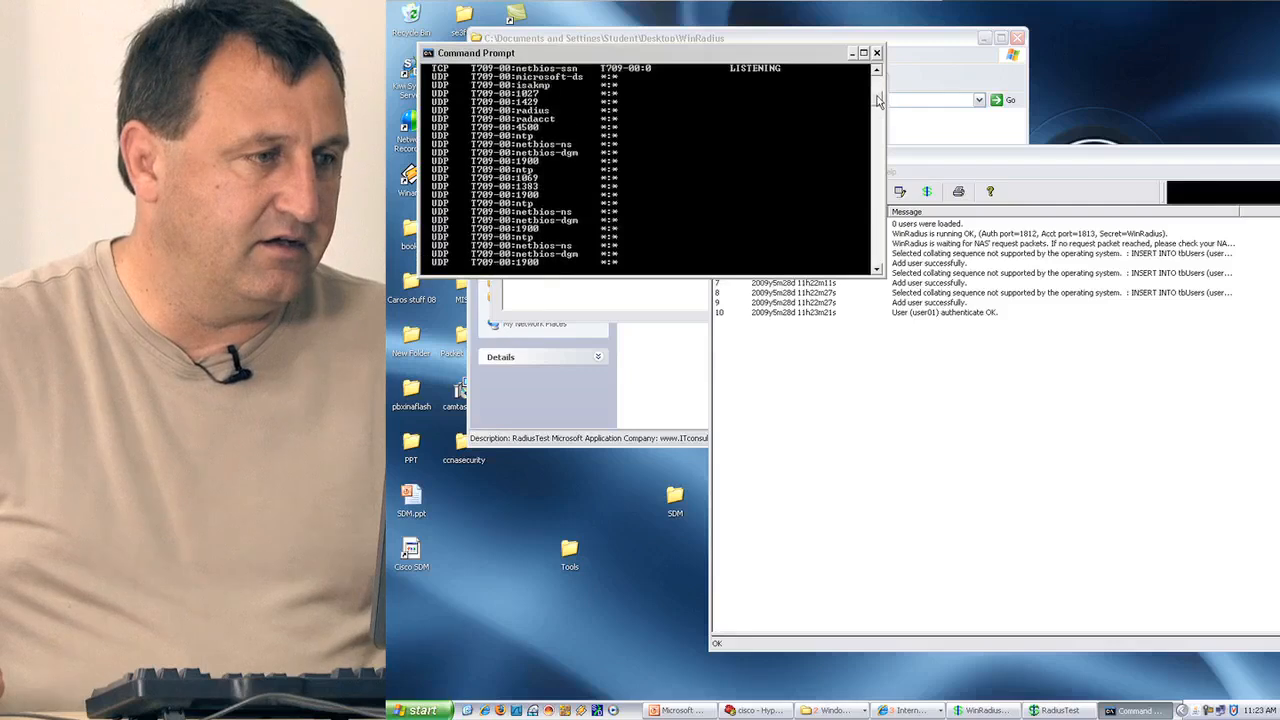
scroll(878, 100, up, 4)
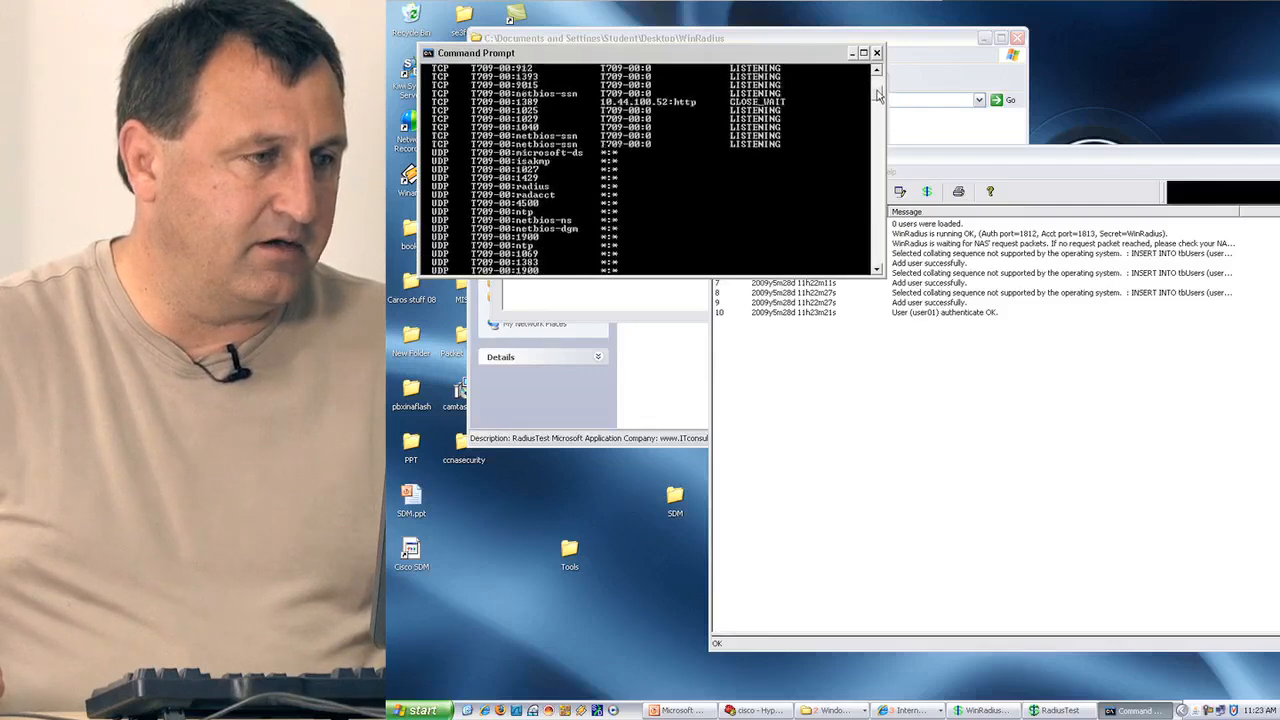
scroll(878, 93, up, 1)
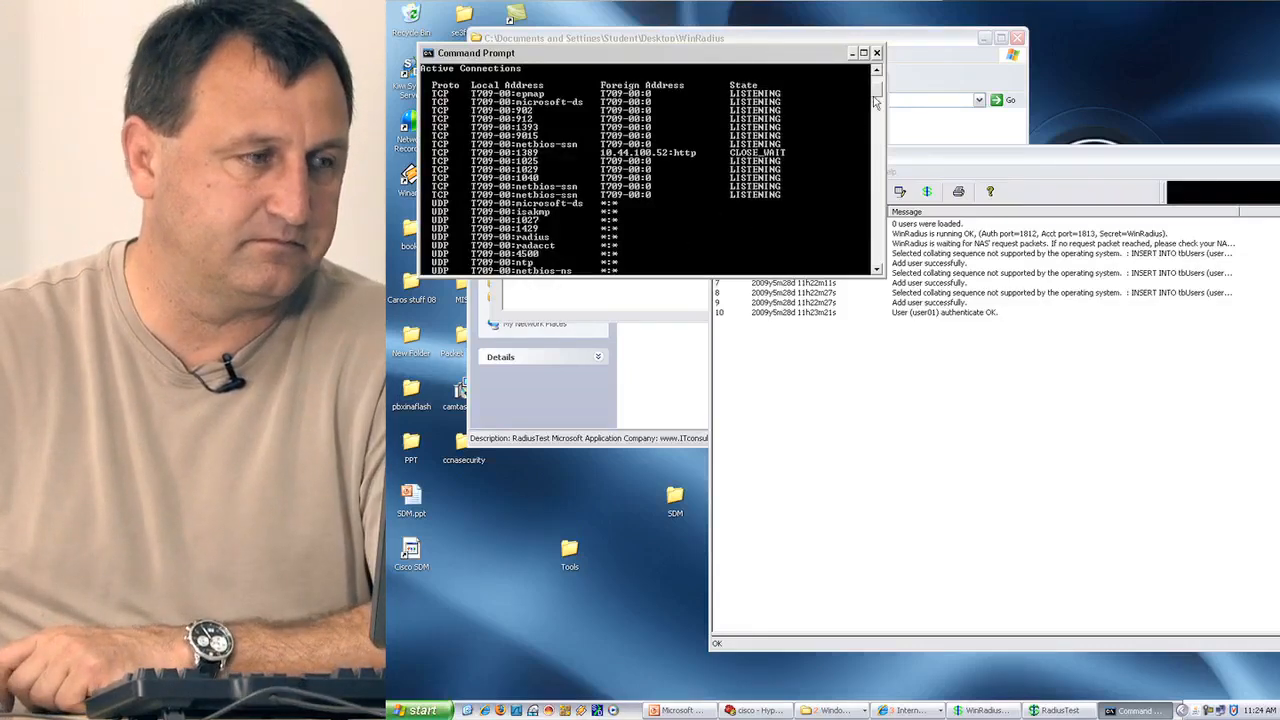
scroll(875, 110, down, 10)
scroll(875, 110, up, 1)
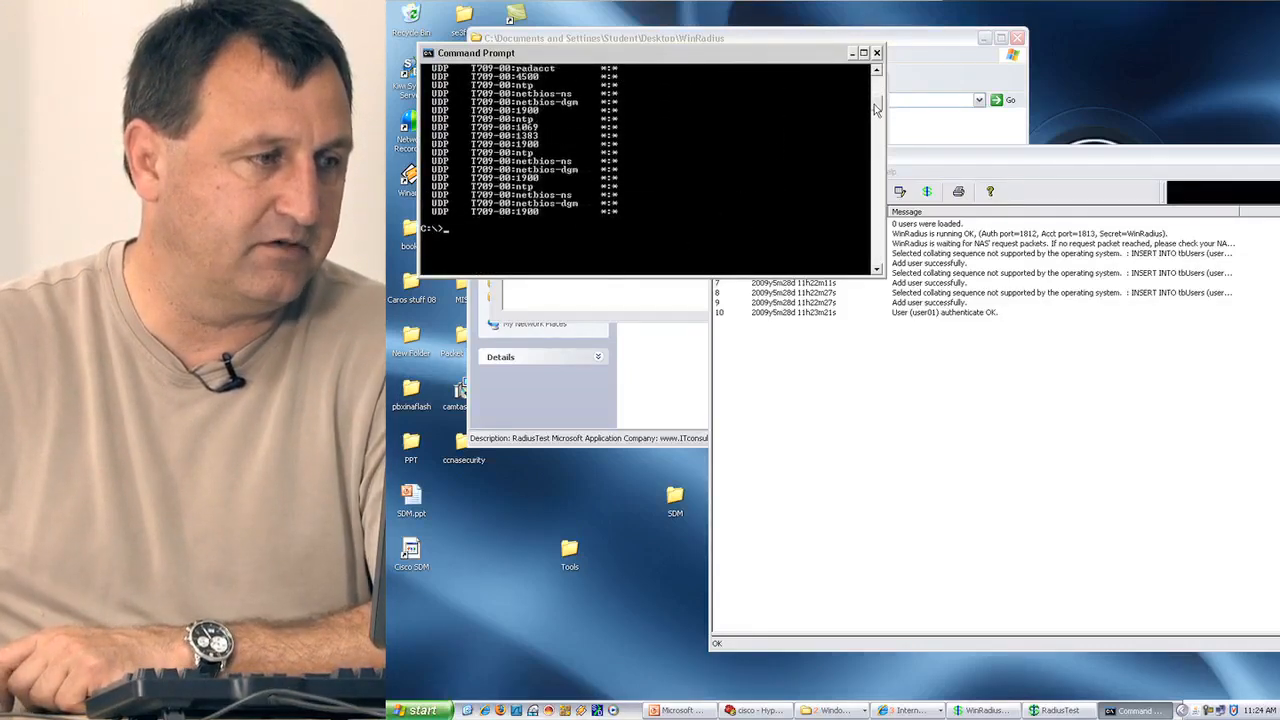
scroll(875, 110, up, 10)
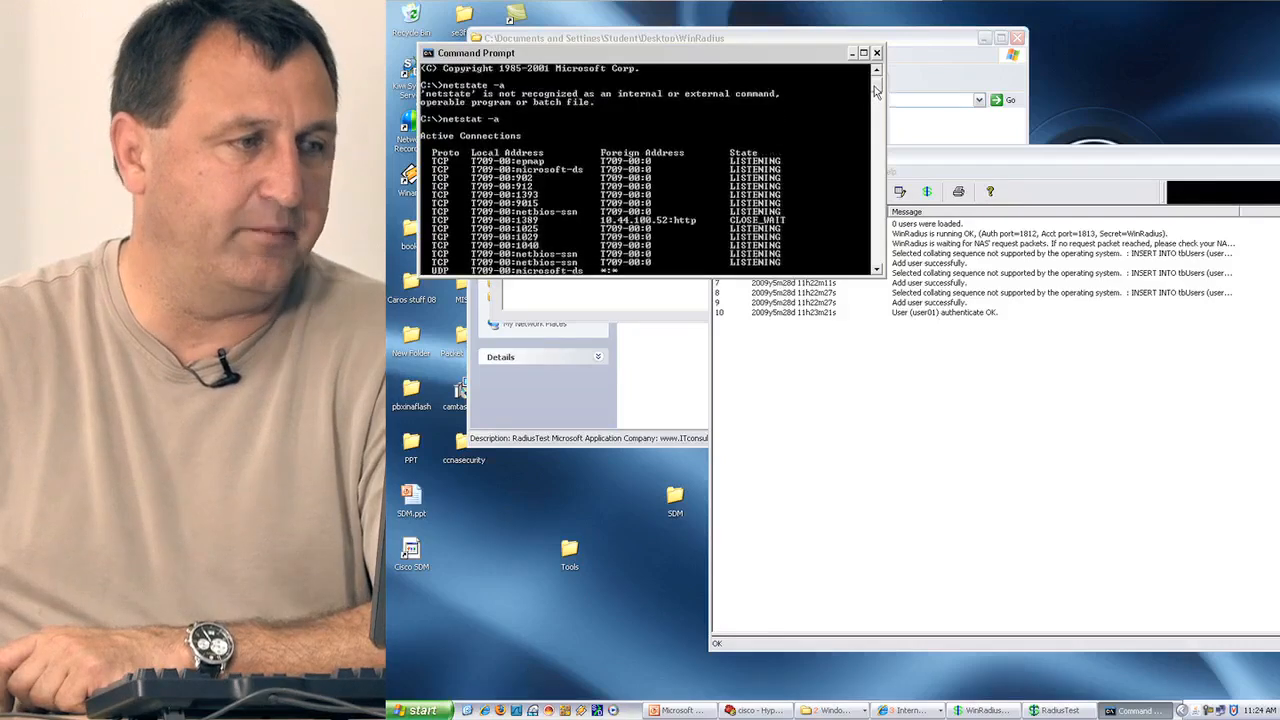